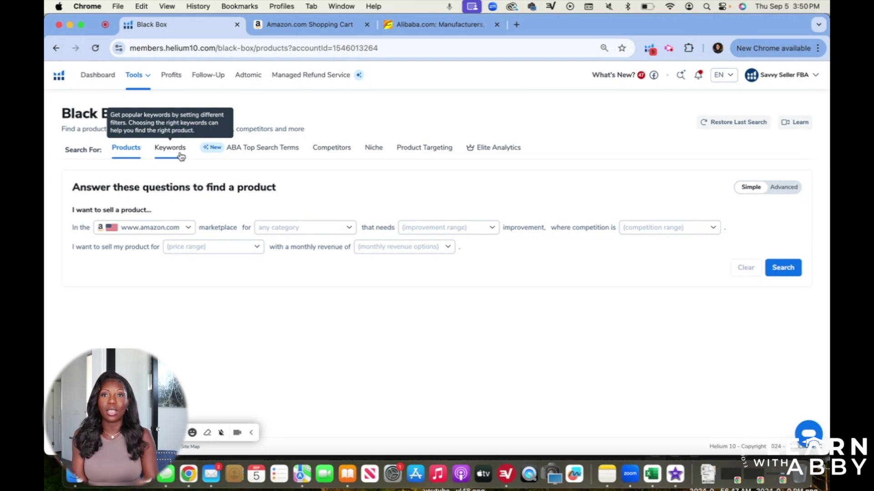
Switch Black Box to its Keywords search and dismiss the webinar promotion.
{"action": "left_click", "coordinate": [181, 156]}
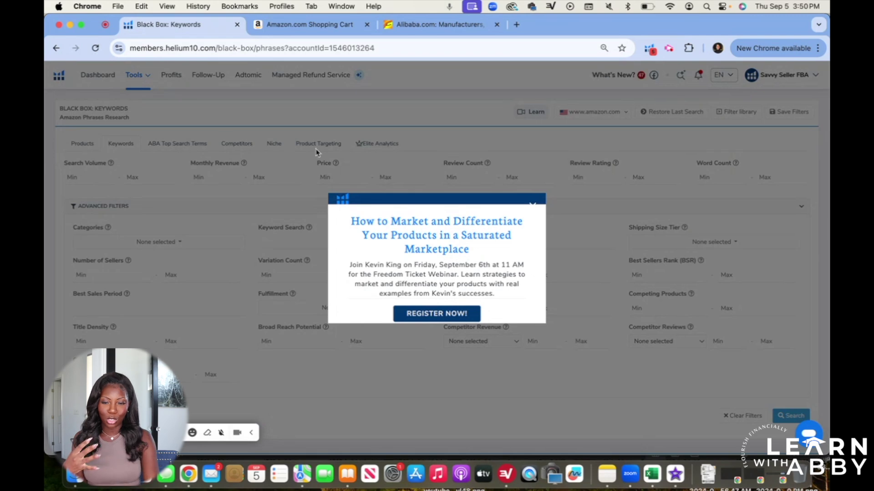
{"action": "left_click", "coordinate": [533, 204]}
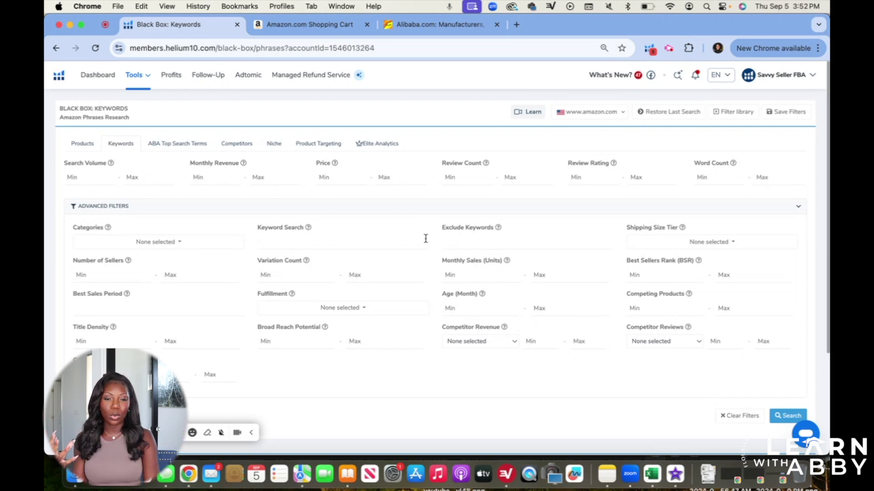
{"action": "left_click", "coordinate": [701, 246]}
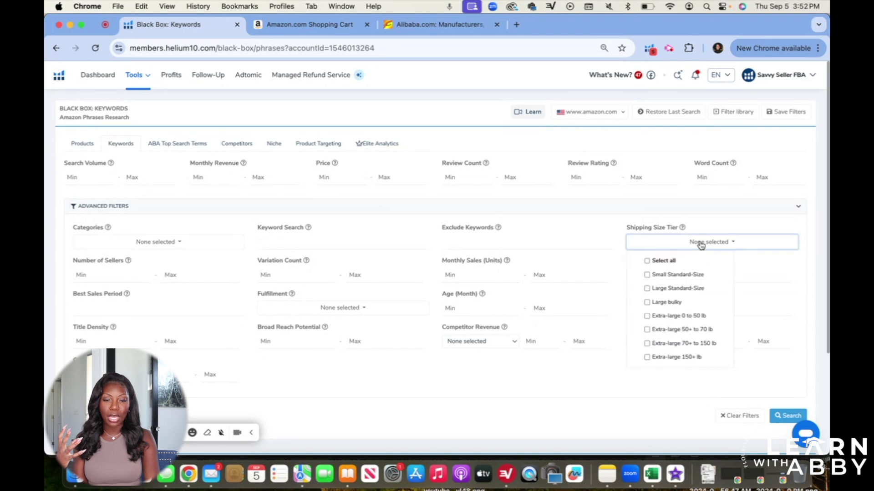
{"action": "left_click", "coordinate": [701, 246]}
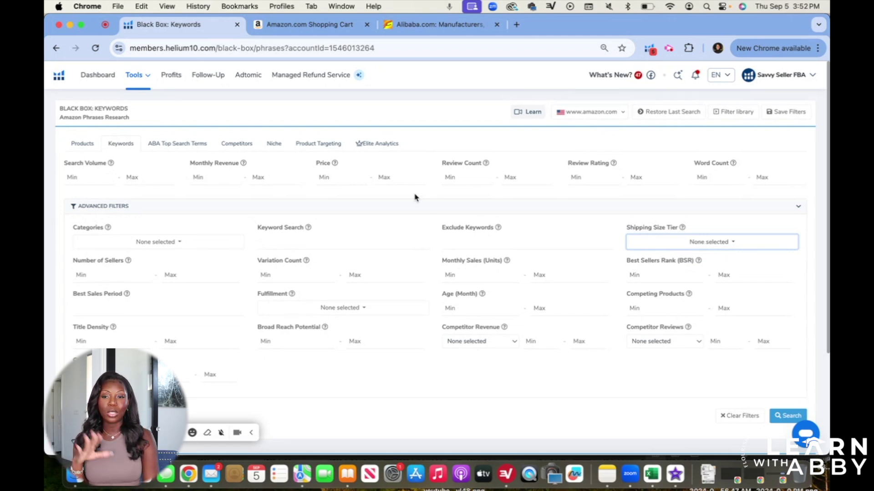
Set the minimum search volume to 3000 and the minimum monthly revenue to 10000.
{"action": "left_click", "coordinate": [87, 180]}
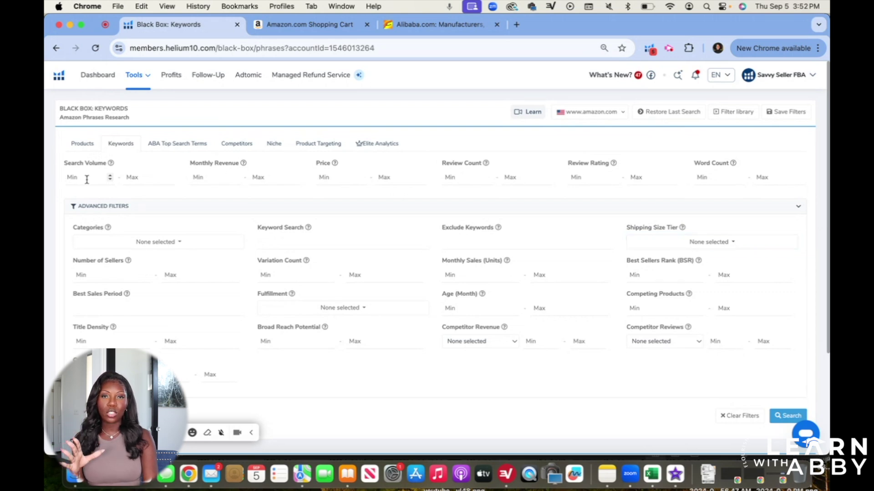
{"action": "type", "text": "3000"}
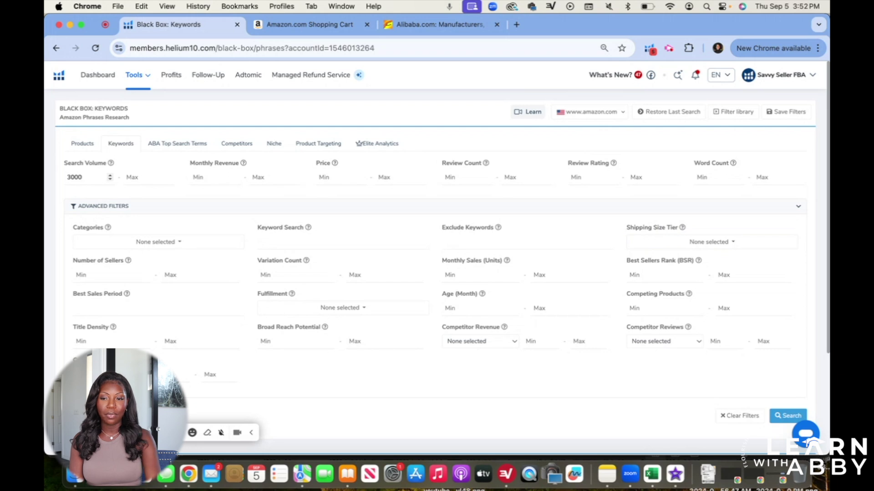
{"action": "left_click", "coordinate": [151, 178]}
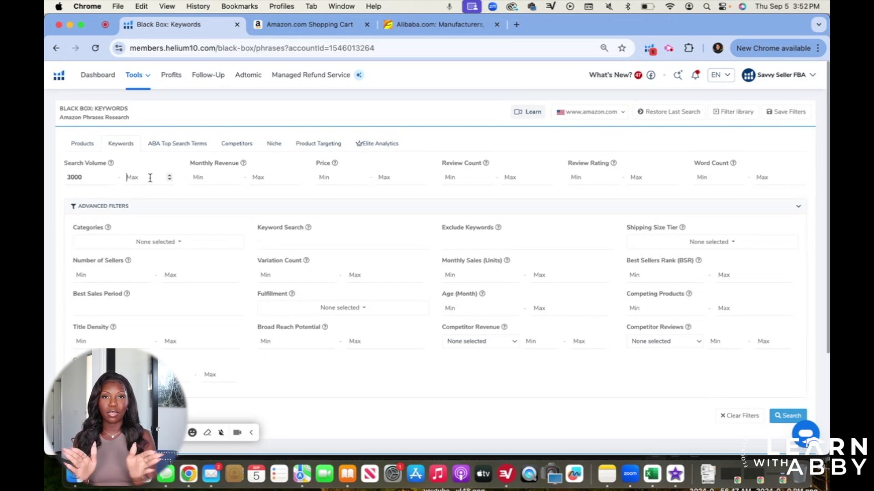
{"action": "left_click", "coordinate": [200, 180]}
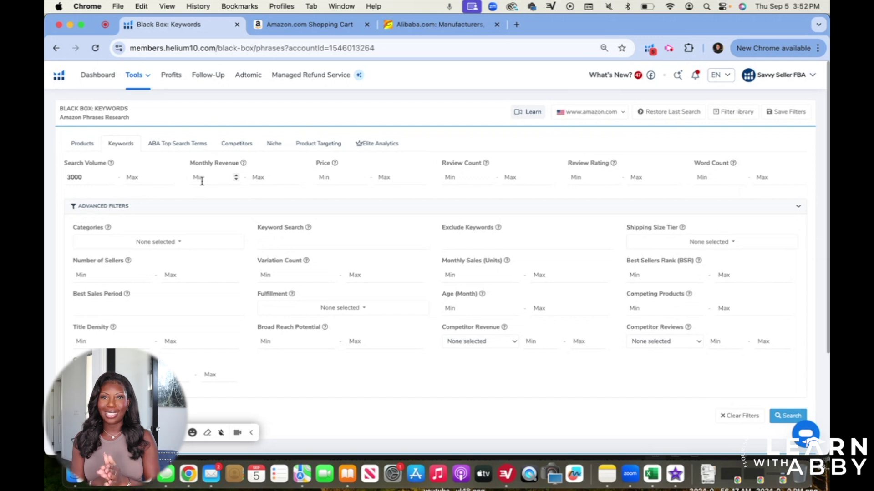
{"action": "type", "text": "10000"}
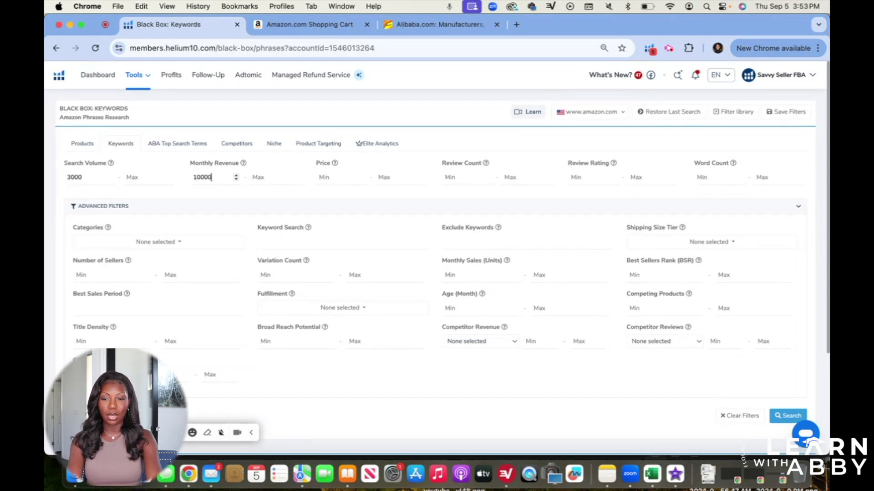
{"action": "left_click", "coordinate": [280, 174]}
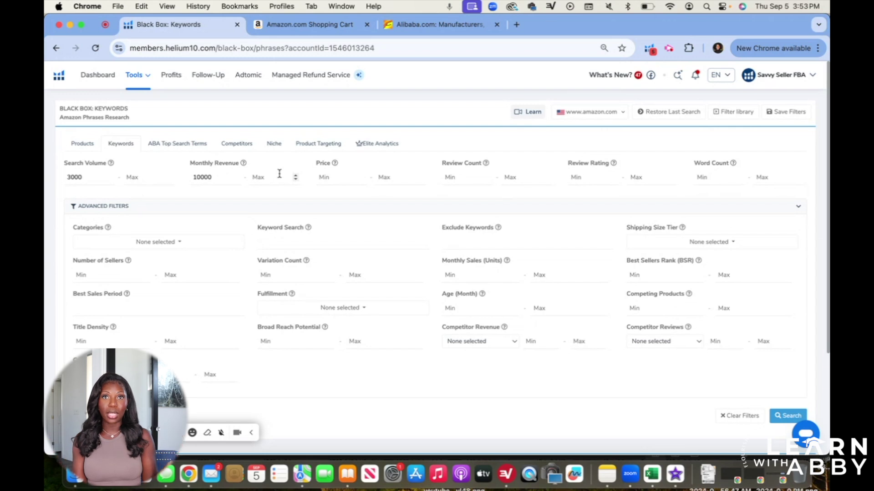
Set the minimum price to 15 and the maximum review count to 250.
{"action": "left_click", "coordinate": [341, 175]}
{"action": "type", "text": "15"}
{"action": "left_click", "coordinate": [463, 179]}
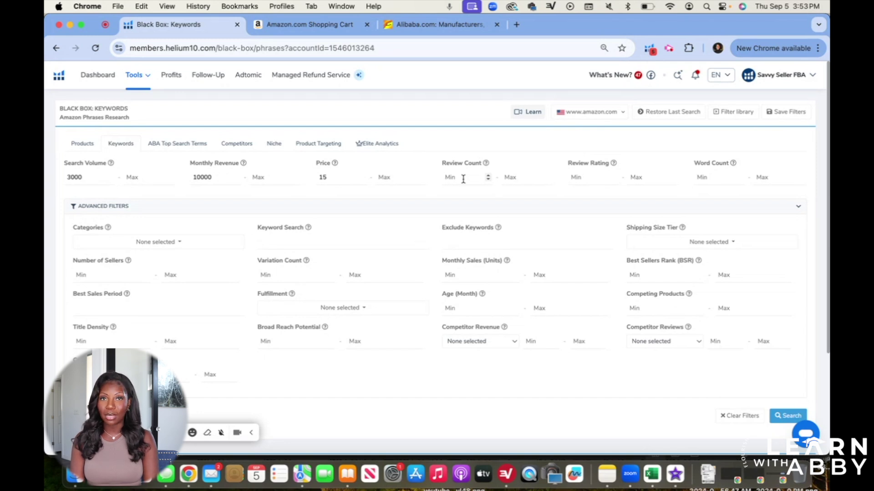
{"action": "left_click", "coordinate": [514, 177]}
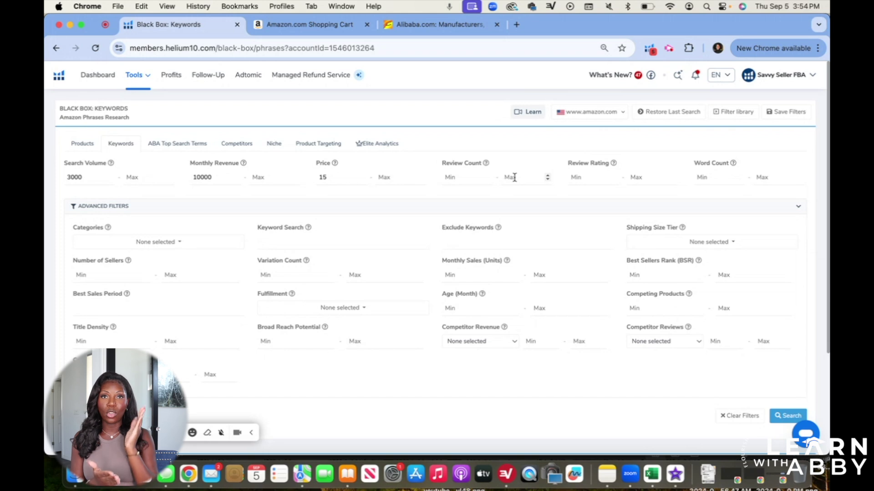
{"action": "type", "text": "250"}
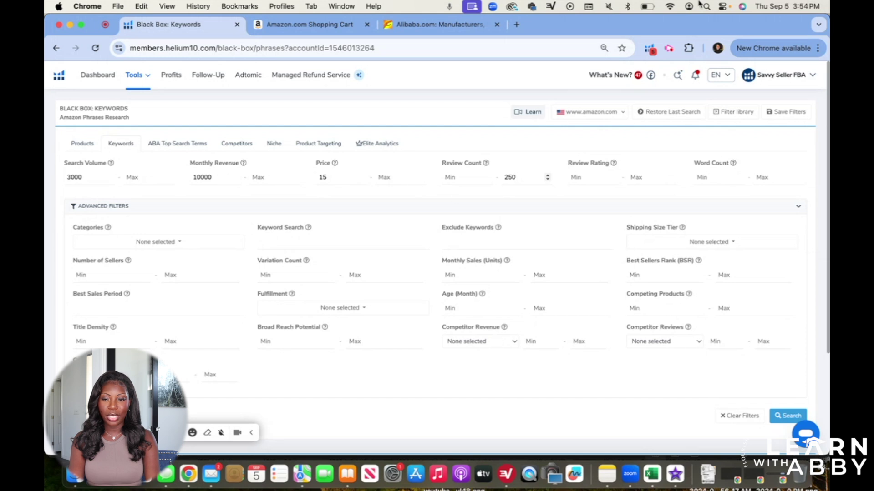
Look through all the product categories offered by the category filter.
{"action": "left_click", "coordinate": [180, 244]}
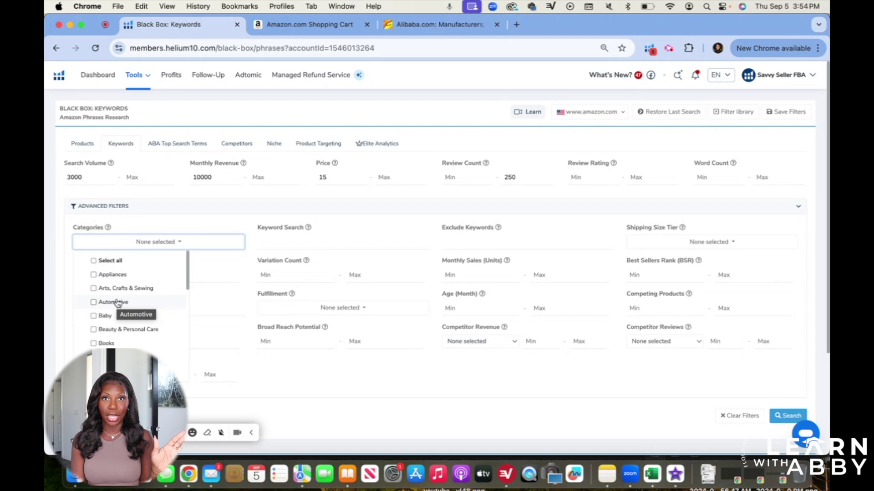
{"action": "scroll", "coordinate": [131, 340], "scroll_direction": "down", "scroll_amount": 3}
{"action": "scroll", "coordinate": [131, 339], "scroll_direction": "down", "scroll_amount": 2}
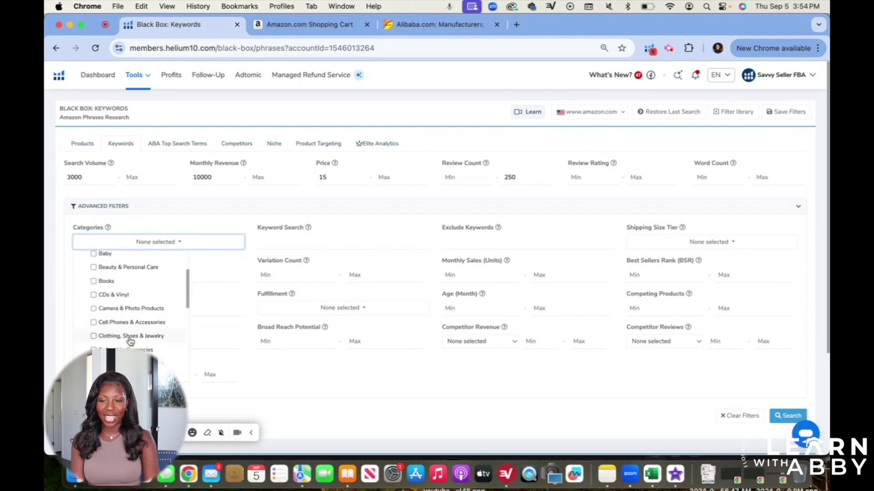
{"action": "scroll", "coordinate": [124, 331], "scroll_direction": "down", "scroll_amount": 3}
{"action": "scroll", "coordinate": [125, 331], "scroll_direction": "down", "scroll_amount": 2}
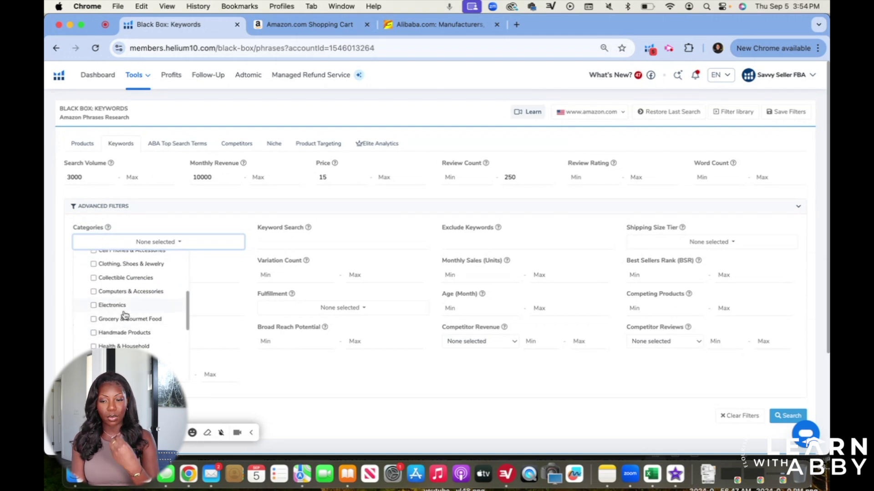
{"action": "scroll", "coordinate": [124, 314], "scroll_direction": "down", "scroll_amount": 5}
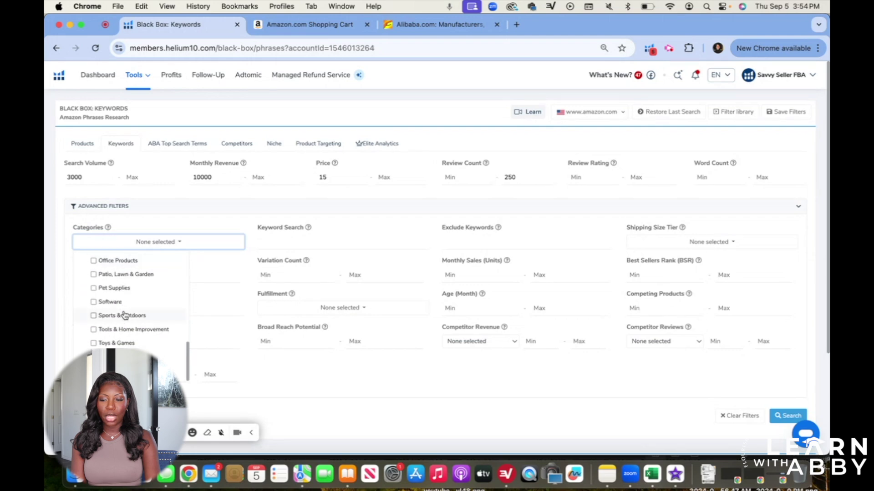
{"action": "scroll", "coordinate": [125, 315], "scroll_direction": "down", "scroll_amount": 5}
{"action": "scroll", "coordinate": [125, 315], "scroll_direction": "up", "scroll_amount": 5}
{"action": "scroll", "coordinate": [117, 271], "scroll_direction": "up", "scroll_amount": 10}
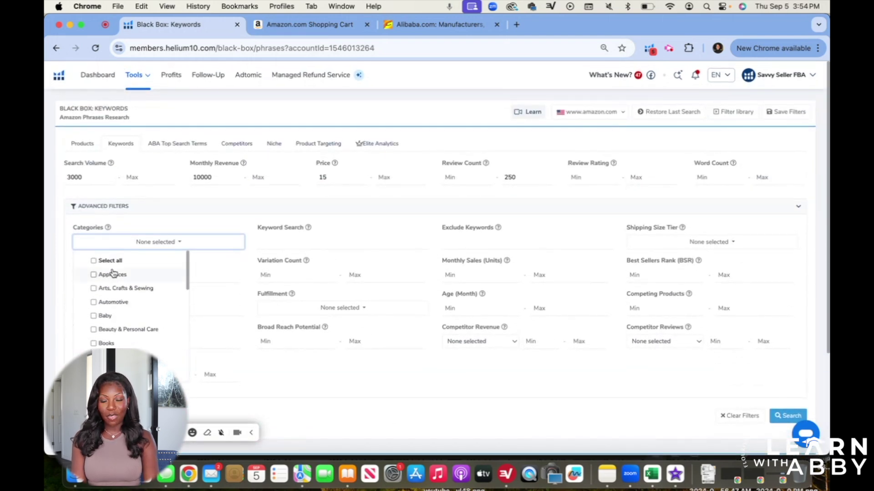
Include the Arts, Crafts & Sewing, Home & Kitchen, and Kitchen & Dining categories in the category filter.
{"action": "scroll", "coordinate": [114, 272], "scroll_direction": "down", "scroll_amount": 2}
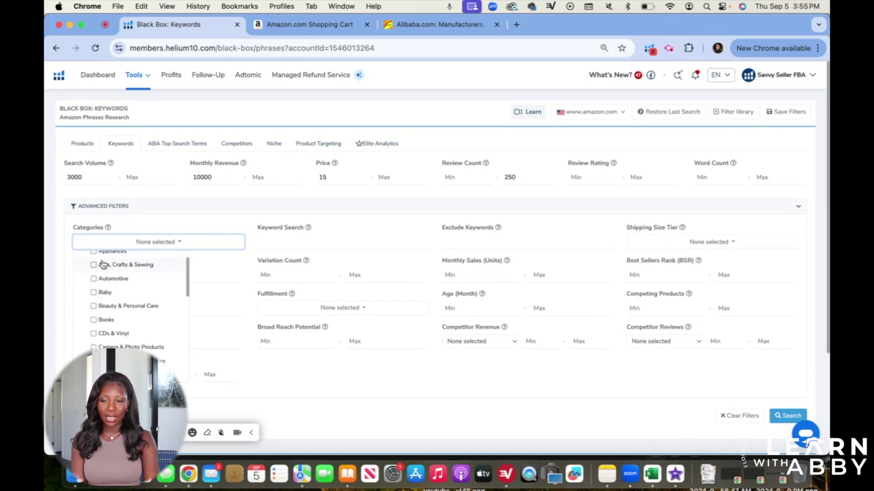
{"action": "left_click", "coordinate": [103, 264]}
{"action": "scroll", "coordinate": [106, 311], "scroll_direction": "down", "scroll_amount": 1}
{"action": "scroll", "coordinate": [106, 319], "scroll_direction": "down", "scroll_amount": 8}
{"action": "left_click", "coordinate": [107, 337]}
{"action": "scroll", "coordinate": [107, 337], "scroll_direction": "down", "scroll_amount": 3}
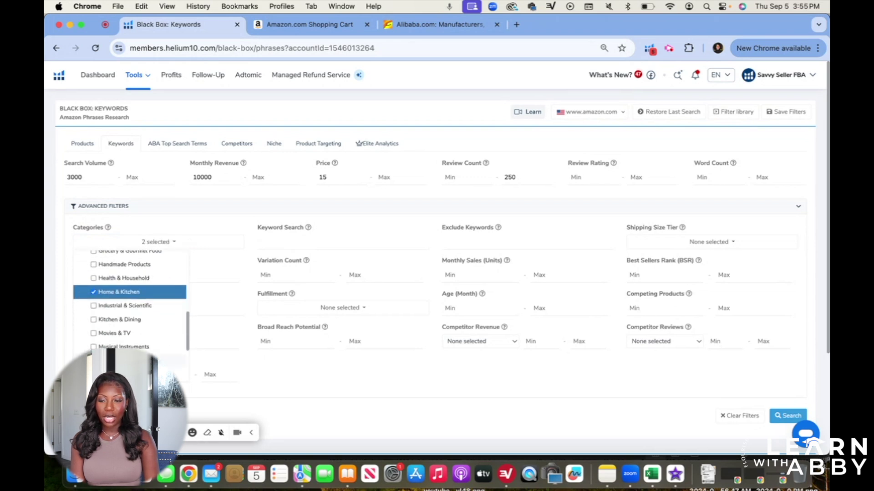
{"action": "left_click", "coordinate": [102, 319]}
{"action": "scroll", "coordinate": [96, 314], "scroll_direction": "down", "scroll_amount": 4}
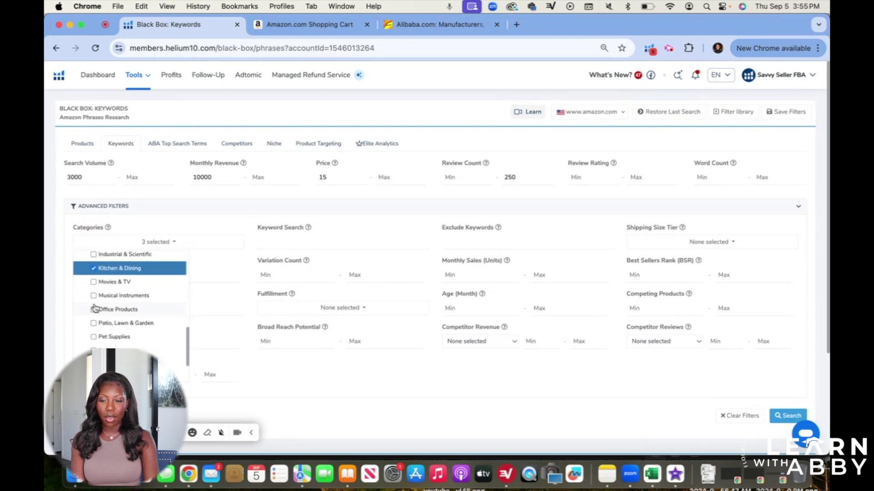
Add Office Products, Patio, Lawn & Garden, Pet Supplies, and Sports & Outdoors to the category filter.
{"action": "left_click", "coordinate": [94, 309]}
{"action": "left_click", "coordinate": [94, 324]}
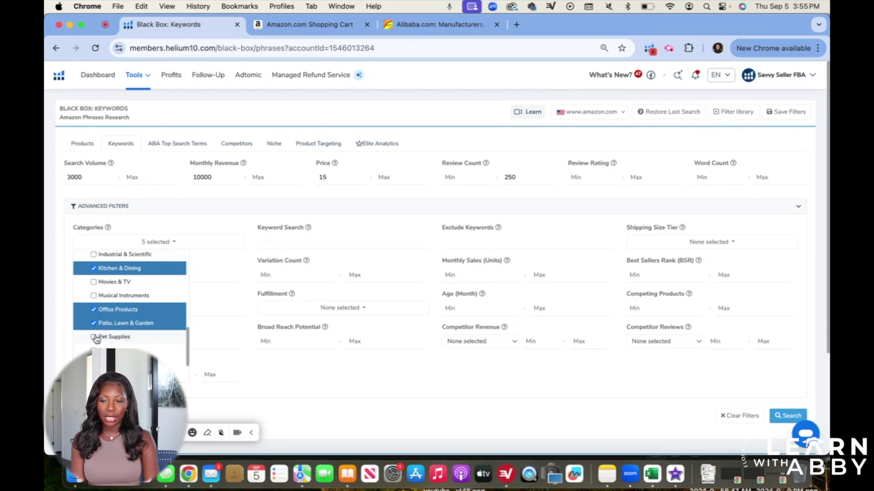
{"action": "left_click", "coordinate": [94, 337]}
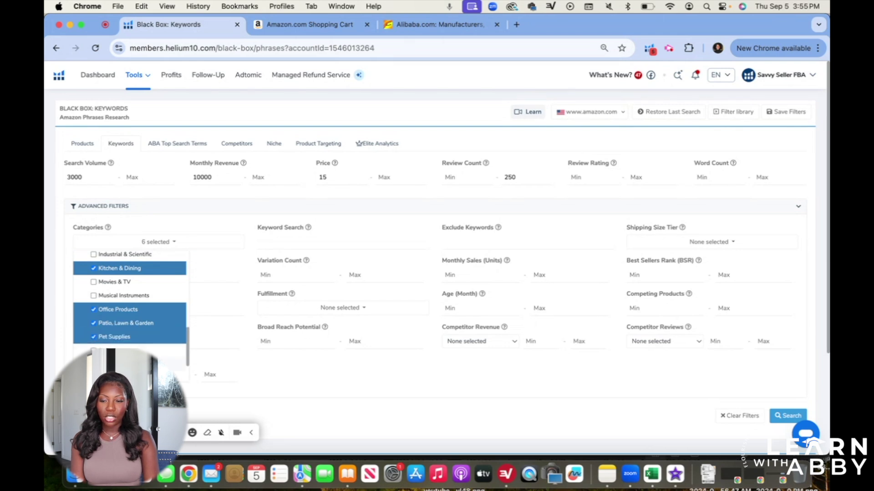
{"action": "left_click", "coordinate": [94, 365]}
{"action": "left_click", "coordinate": [366, 425]}
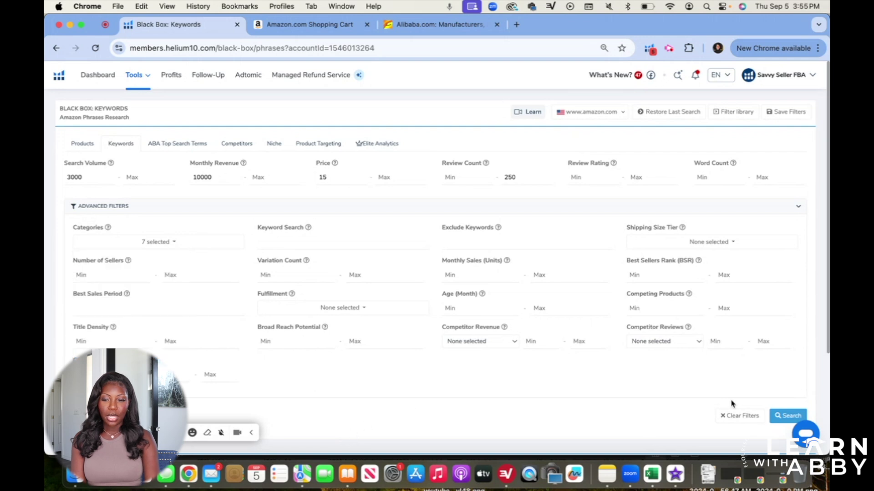
Run the keyword search with the chosen filters and bring up the list of resulting phrases.
{"action": "left_click", "coordinate": [780, 416]}
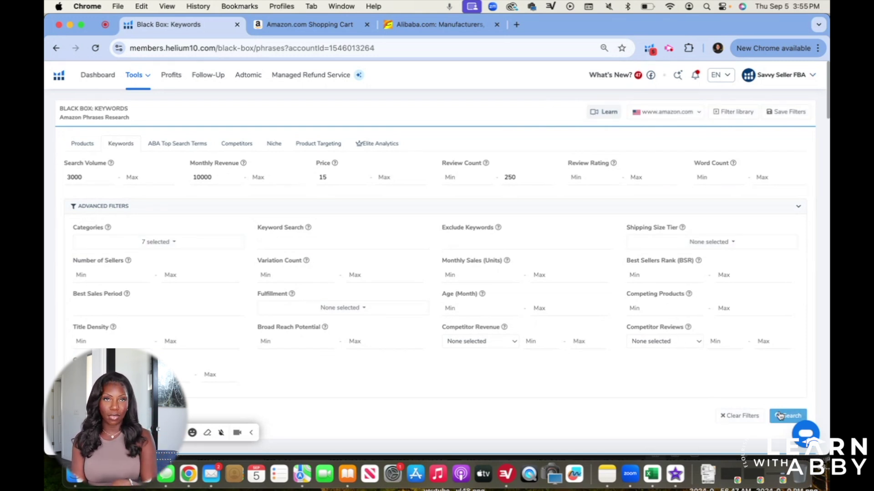
{"action": "left_click", "coordinate": [780, 416]}
{"action": "scroll", "coordinate": [780, 413], "scroll_direction": "down", "scroll_amount": 4}
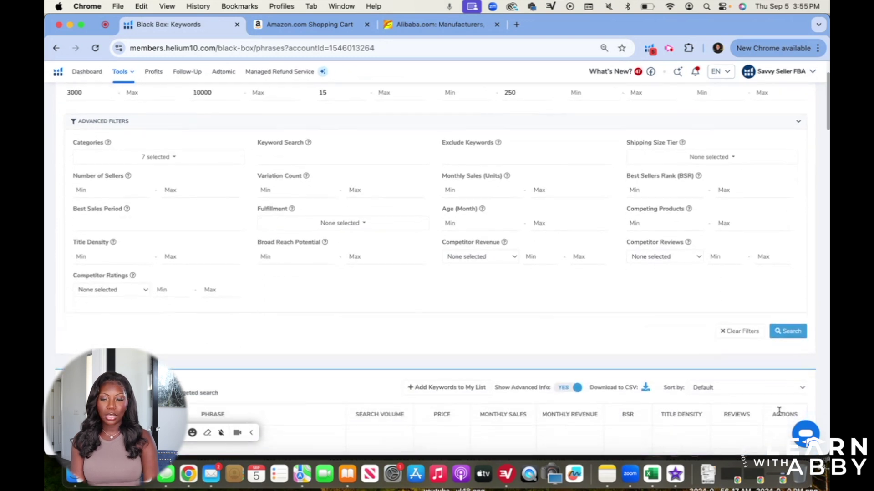
{"action": "scroll", "coordinate": [780, 412], "scroll_direction": "down", "scroll_amount": 2}
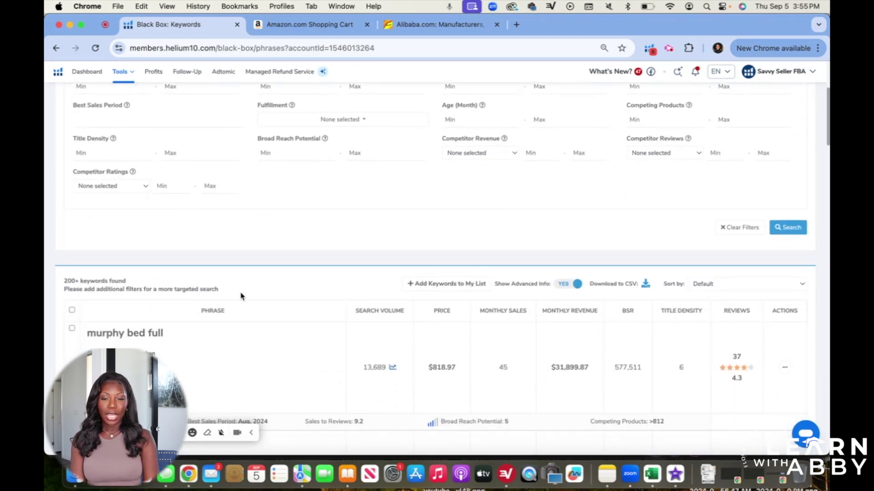
{"action": "scroll", "coordinate": [241, 297], "scroll_direction": "down", "scroll_amount": 1}
{"action": "scroll", "coordinate": [242, 296], "scroll_direction": "down", "scroll_amount": 3}
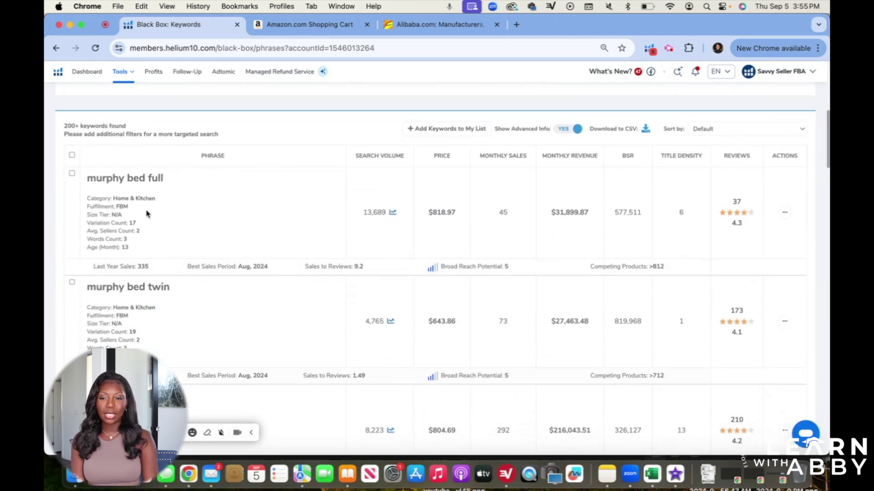
Find the phrase "preserved flowers" among the keyword results and view it on Amazon.
{"action": "scroll", "coordinate": [146, 214], "scroll_direction": "down", "scroll_amount": 3}
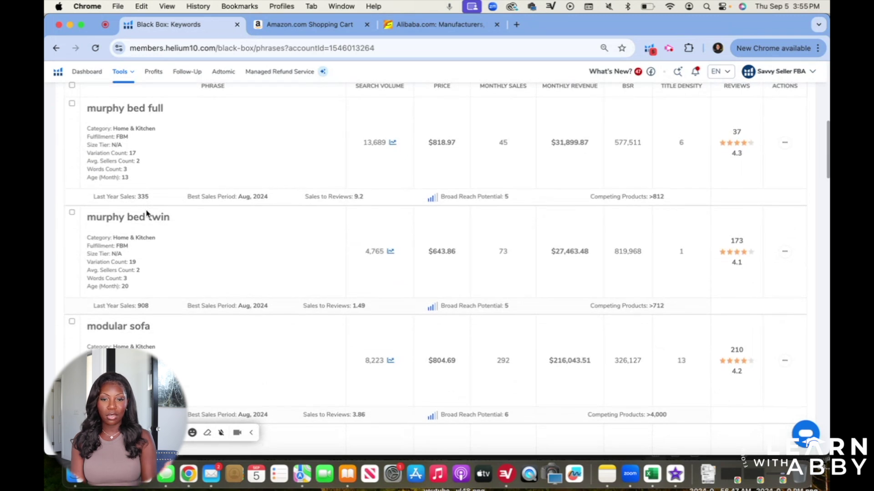
{"action": "scroll", "coordinate": [146, 213], "scroll_direction": "down", "scroll_amount": 4}
{"action": "scroll", "coordinate": [146, 214], "scroll_direction": "down", "scroll_amount": 2}
{"action": "scroll", "coordinate": [147, 211], "scroll_direction": "down", "scroll_amount": 5}
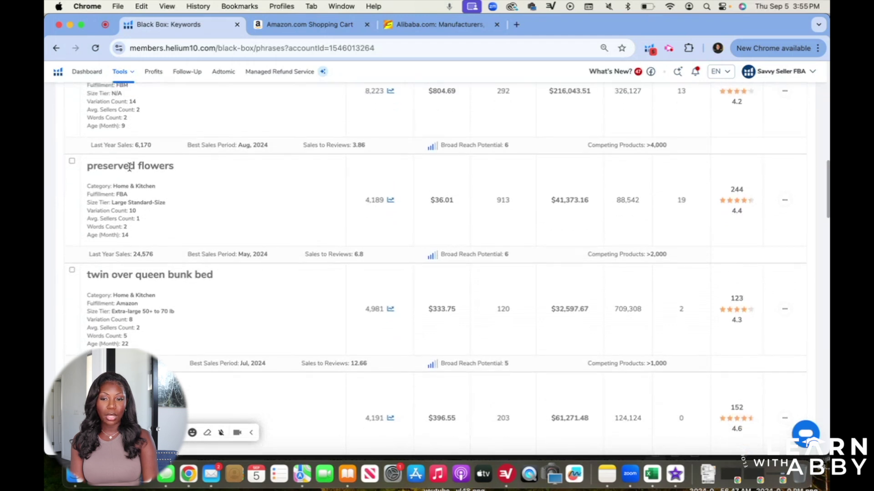
{"action": "left_click_drag", "start_coordinate": [186, 174], "coordinate": [69, 169]}
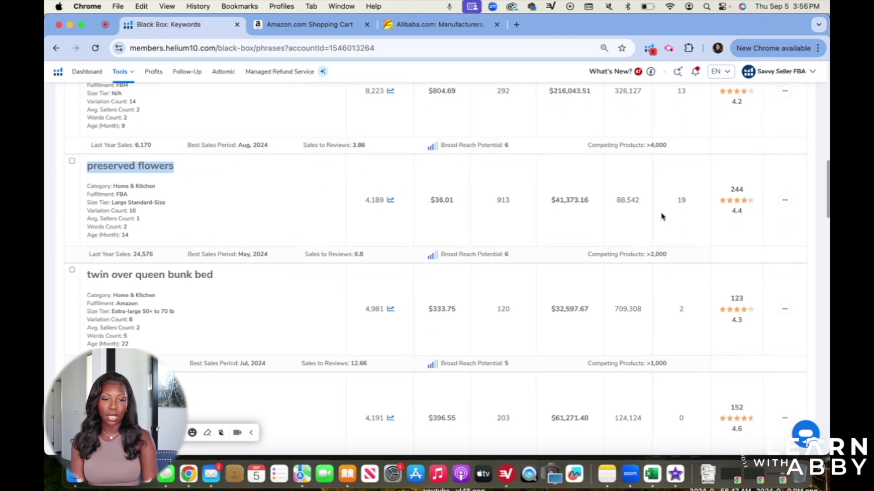
{"action": "left_click", "coordinate": [786, 203]}
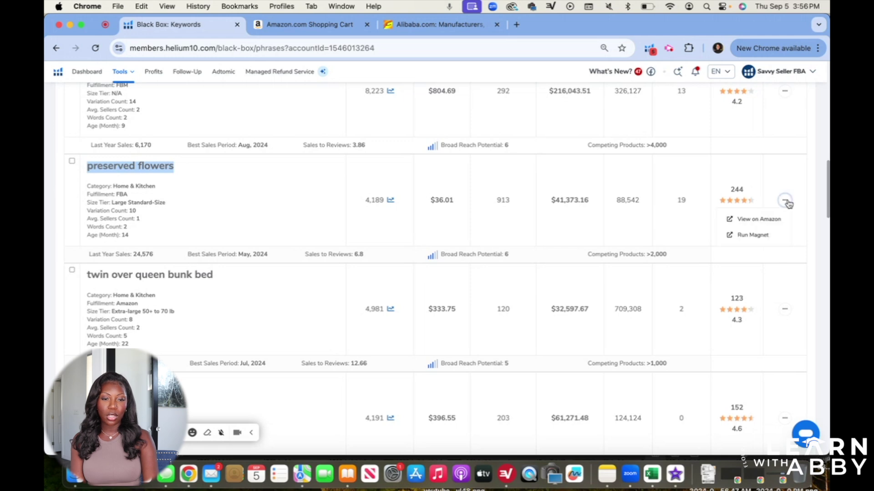
{"action": "left_click", "coordinate": [769, 220]}
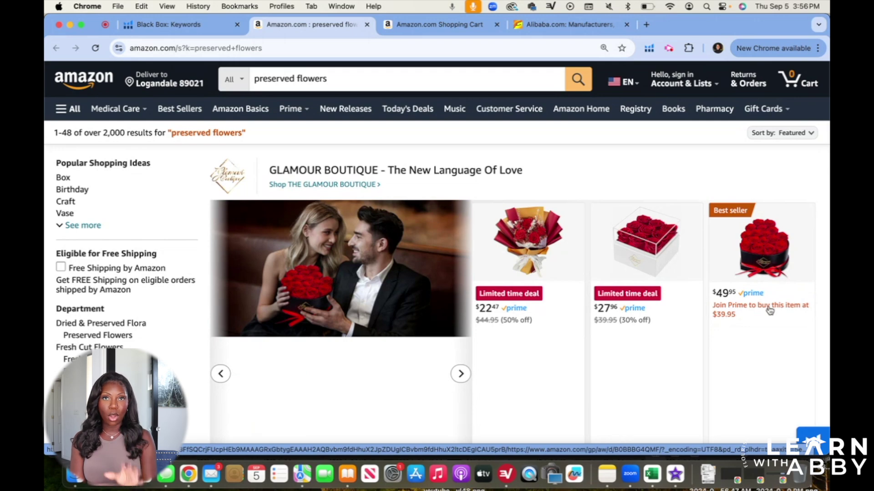
Examine the prices, ratings and review counts of the preserved flowers listings on Amazon.
{"action": "scroll", "coordinate": [683, 294], "scroll_direction": "down", "scroll_amount": 5}
{"action": "scroll", "coordinate": [683, 295], "scroll_direction": "up", "scroll_amount": 5}
{"action": "scroll", "coordinate": [684, 295], "scroll_direction": "down", "scroll_amount": 10}
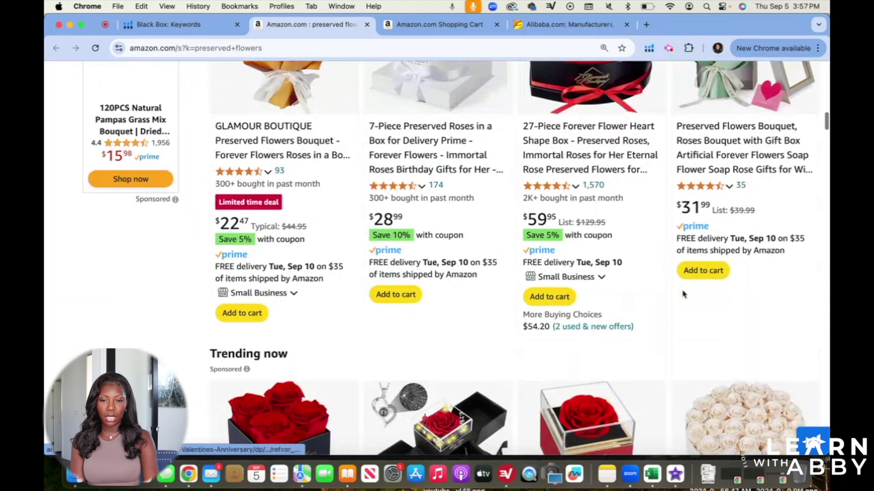
{"action": "scroll", "coordinate": [684, 295], "scroll_direction": "up", "scroll_amount": 10}
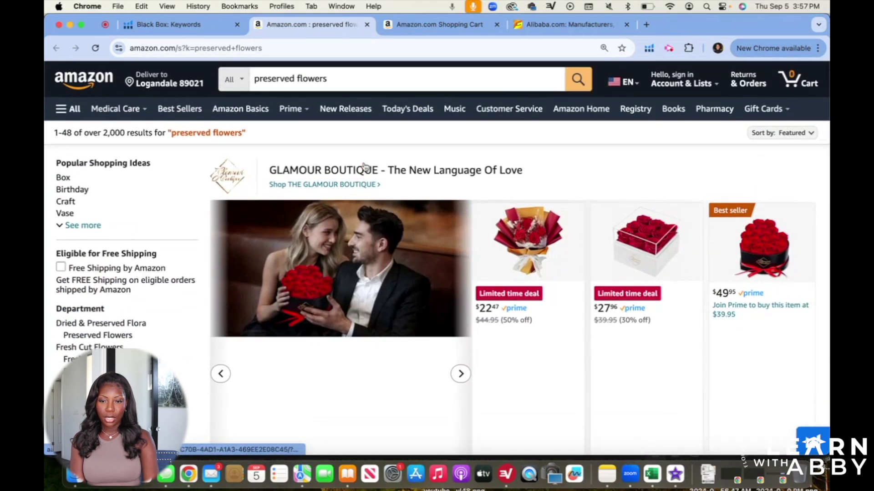
Reload the preserved flowers results page and show the full page 1 keyword niche summary.
{"action": "left_click", "coordinate": [96, 48]}
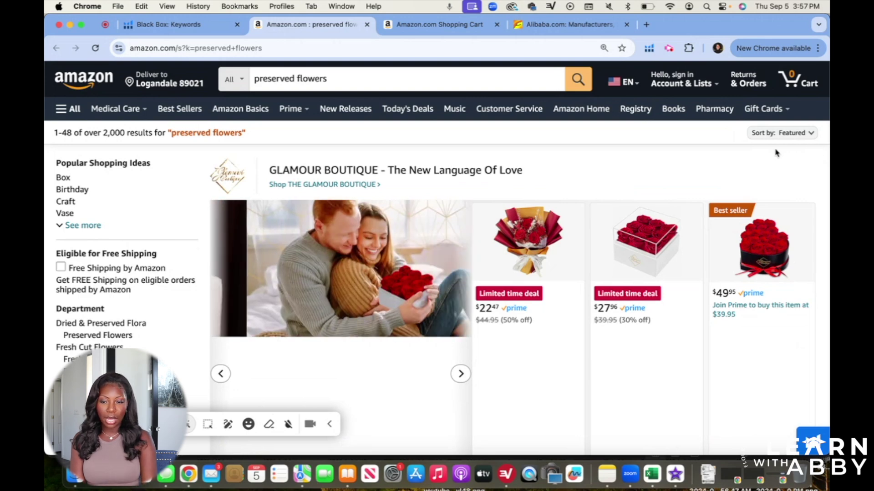
{"action": "scroll", "coordinate": [685, 206], "scroll_direction": "down", "scroll_amount": 10}
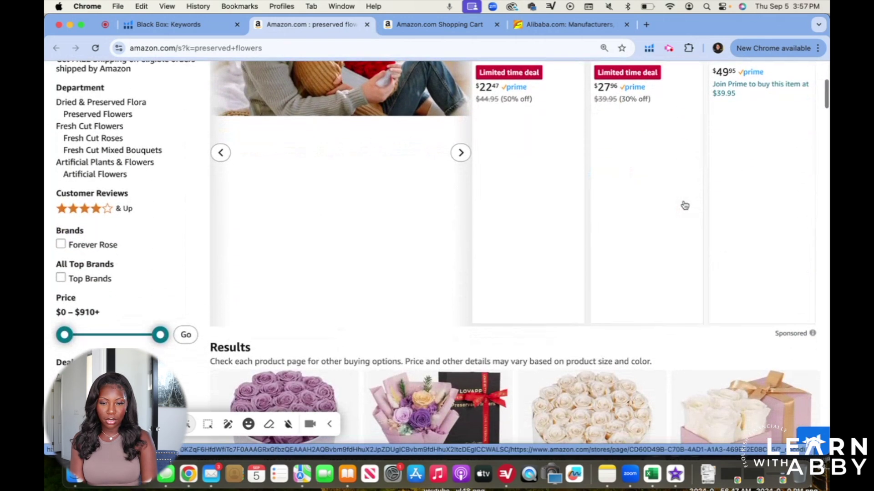
{"action": "scroll", "coordinate": [683, 202], "scroll_direction": "up", "scroll_amount": 10}
{"action": "scroll", "coordinate": [635, 227], "scroll_direction": "down", "scroll_amount": 7}
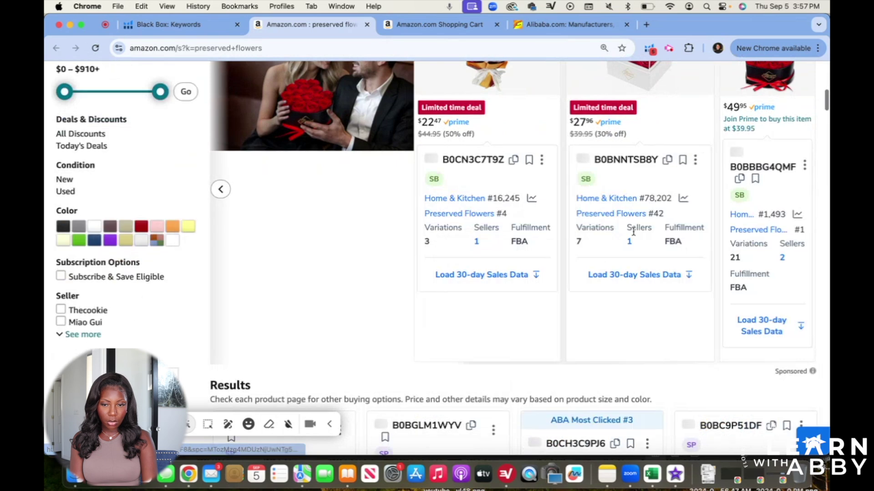
{"action": "scroll", "coordinate": [634, 233], "scroll_direction": "up", "scroll_amount": 10}
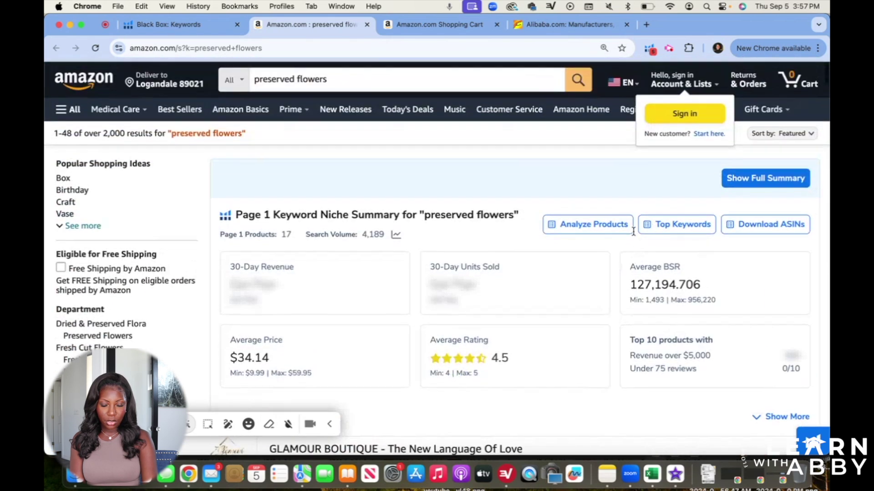
{"action": "left_click", "coordinate": [736, 177]}
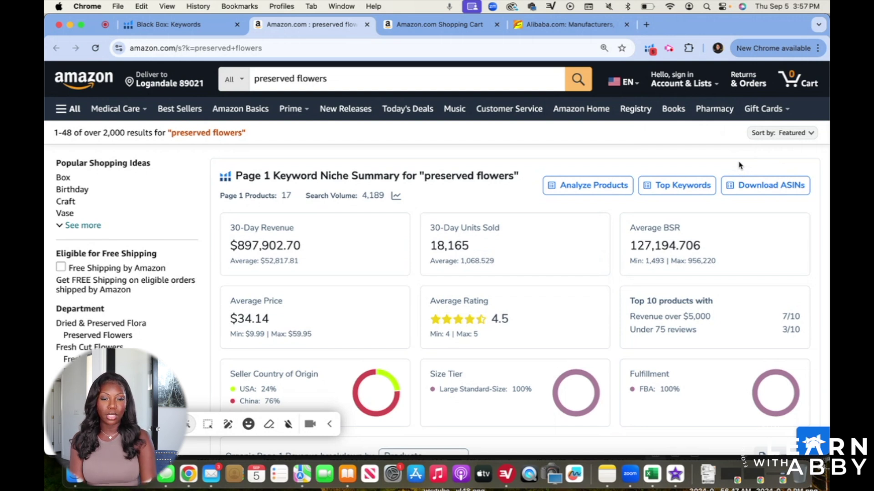
Examine the niche summary's revenue, pricing and seller figures, and the sales rank, reviews and prices of the preserved flowers listings.
{"action": "scroll", "coordinate": [712, 153], "scroll_direction": "down", "scroll_amount": 2}
{"action": "scroll", "coordinate": [711, 153], "scroll_direction": "down", "scroll_amount": 1}
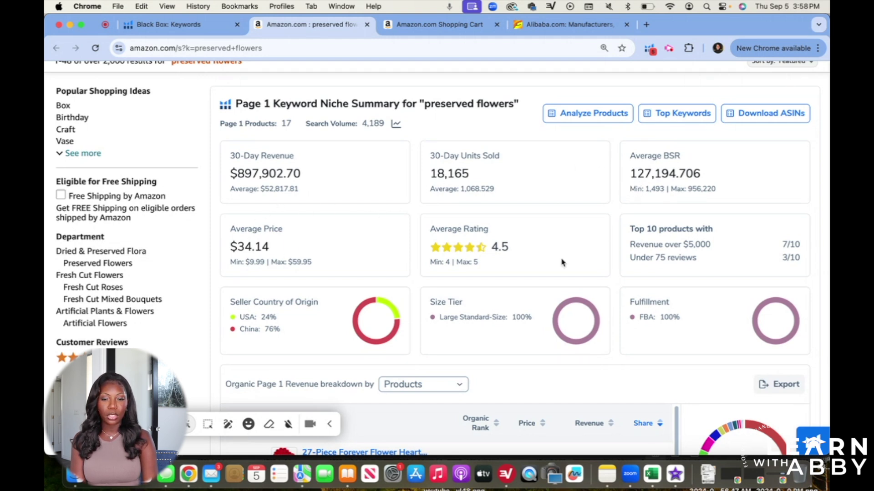
{"action": "scroll", "coordinate": [561, 260], "scroll_direction": "down", "scroll_amount": 3}
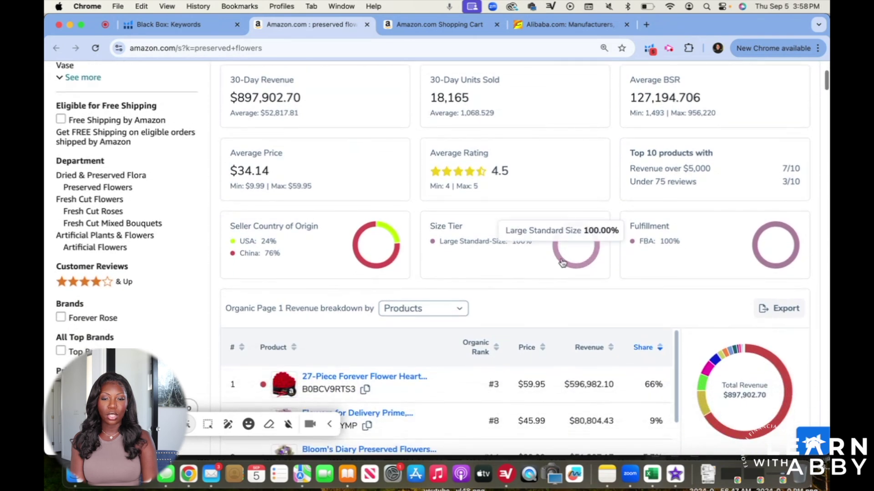
{"action": "scroll", "coordinate": [562, 261], "scroll_direction": "down", "scroll_amount": 1}
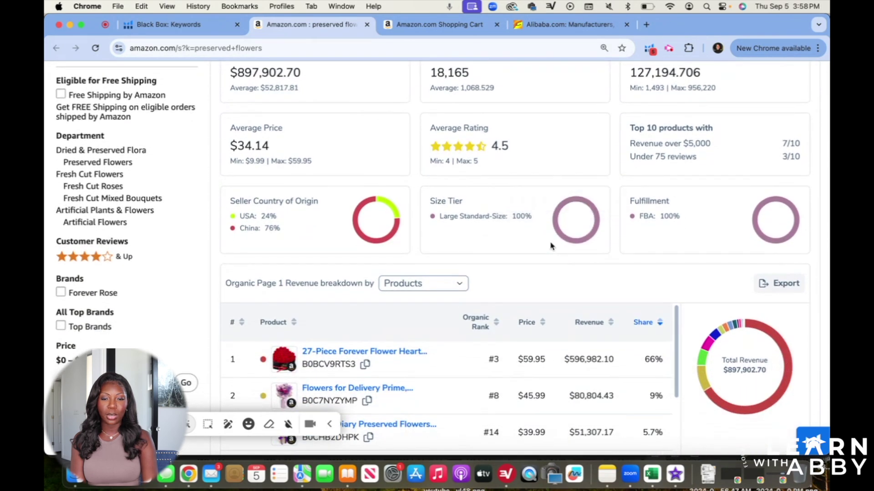
{"action": "scroll", "coordinate": [552, 245], "scroll_direction": "down", "scroll_amount": 15}
{"action": "scroll", "coordinate": [551, 247], "scroll_direction": "down", "scroll_amount": 5}
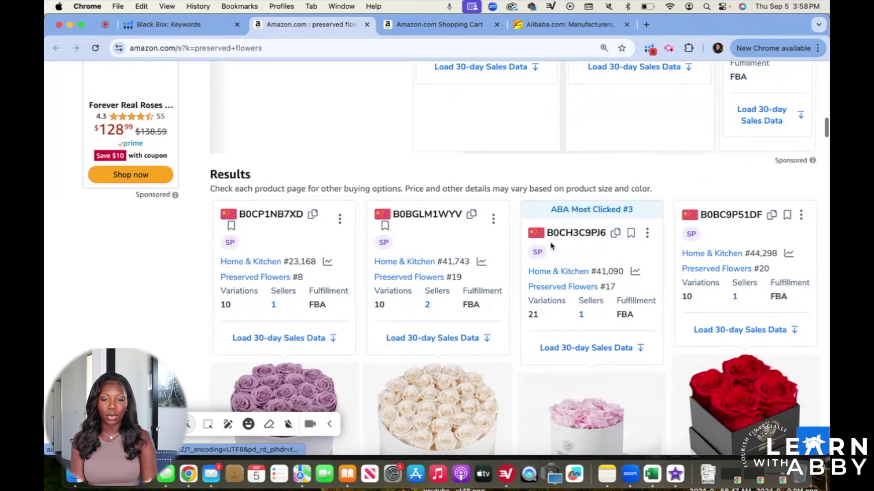
{"action": "scroll", "coordinate": [550, 246], "scroll_direction": "down", "scroll_amount": 1}
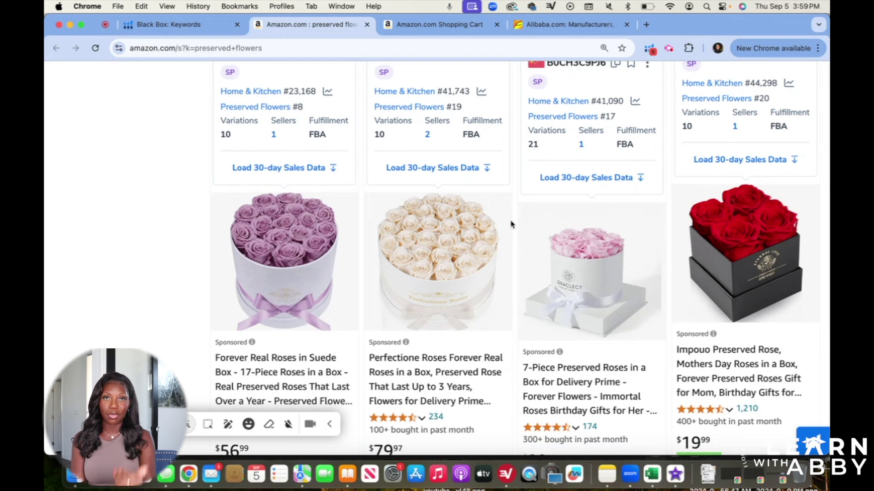
{"action": "scroll", "coordinate": [511, 224], "scroll_direction": "down", "scroll_amount": 3}
{"action": "scroll", "coordinate": [680, 251], "scroll_direction": "down", "scroll_amount": 10}
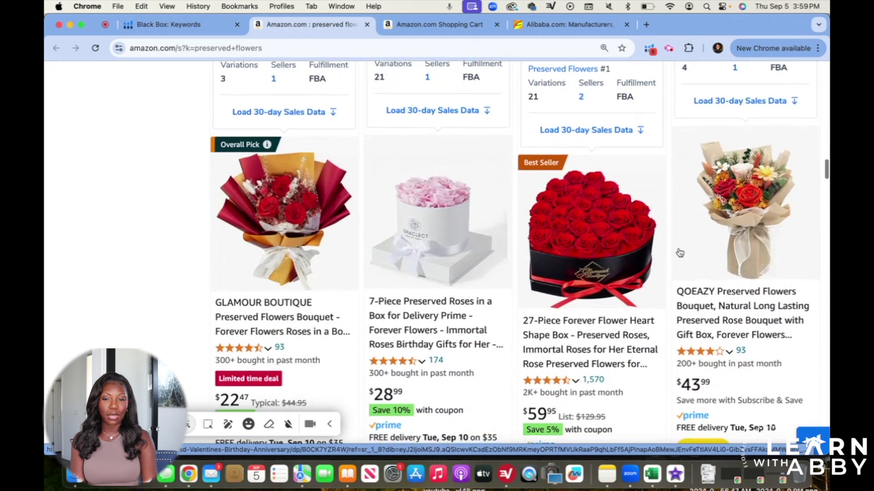
{"action": "scroll", "coordinate": [679, 252], "scroll_direction": "down", "scroll_amount": 3}
{"action": "scroll", "coordinate": [679, 253], "scroll_direction": "down", "scroll_amount": 10}
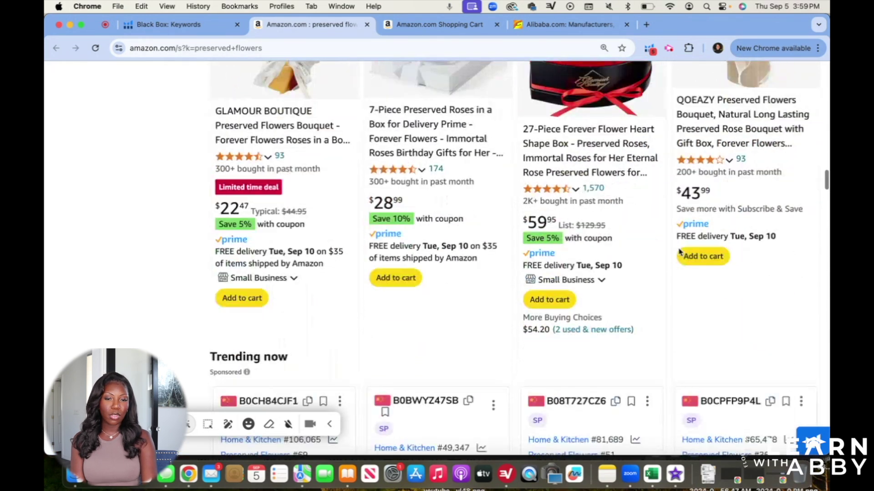
{"action": "scroll", "coordinate": [679, 253], "scroll_direction": "down", "scroll_amount": 3}
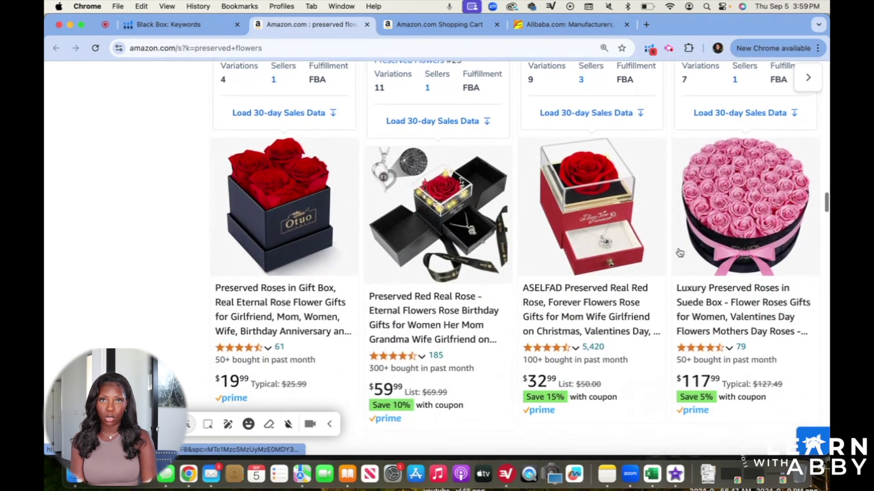
{"action": "scroll", "coordinate": [680, 253], "scroll_direction": "up", "scroll_amount": 15}
{"action": "scroll", "coordinate": [679, 253], "scroll_direction": "up", "scroll_amount": 15}
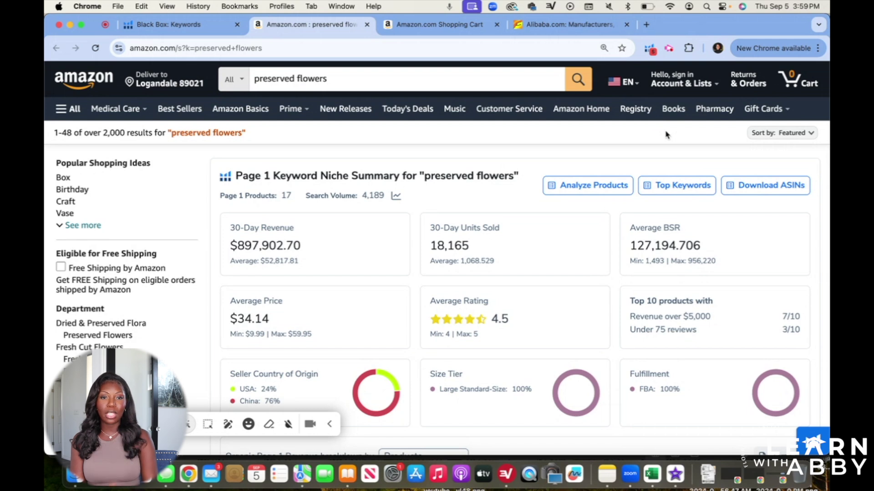
Run Xray product research on the preserved flowers results and examine the keyword's all-time search volume history.
{"action": "left_click", "coordinate": [650, 51]}
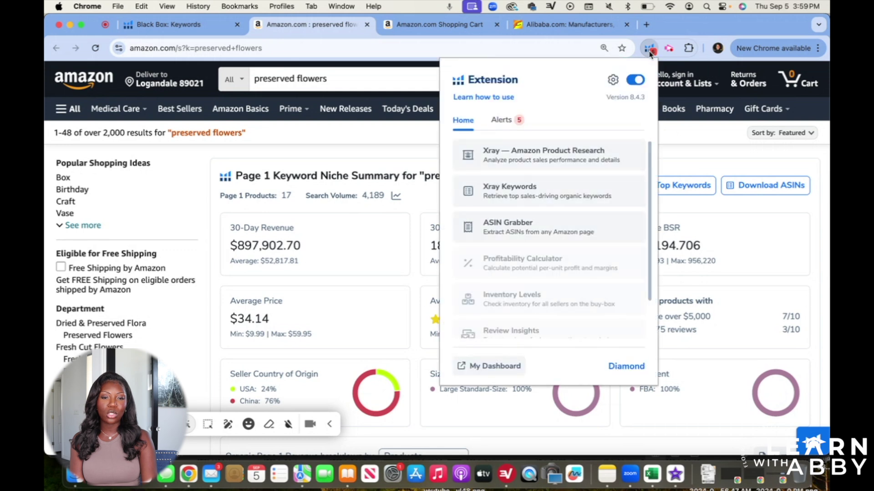
{"action": "left_click", "coordinate": [546, 158]}
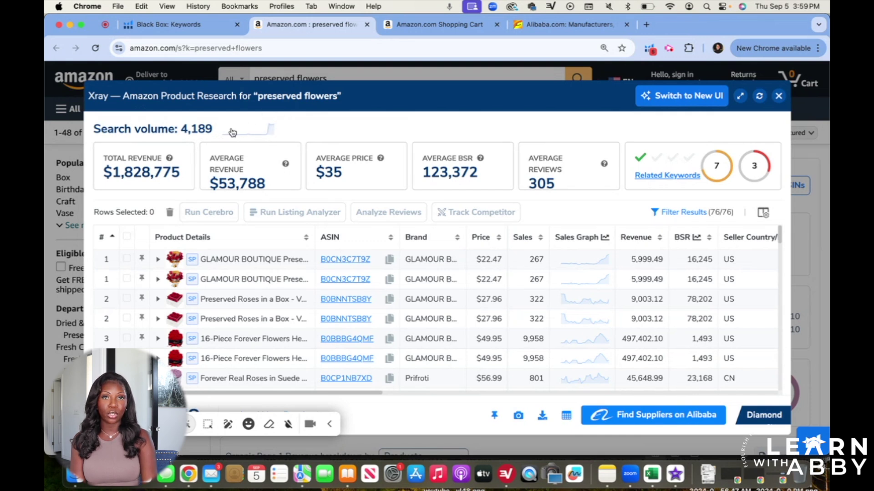
{"action": "left_click", "coordinate": [268, 132]}
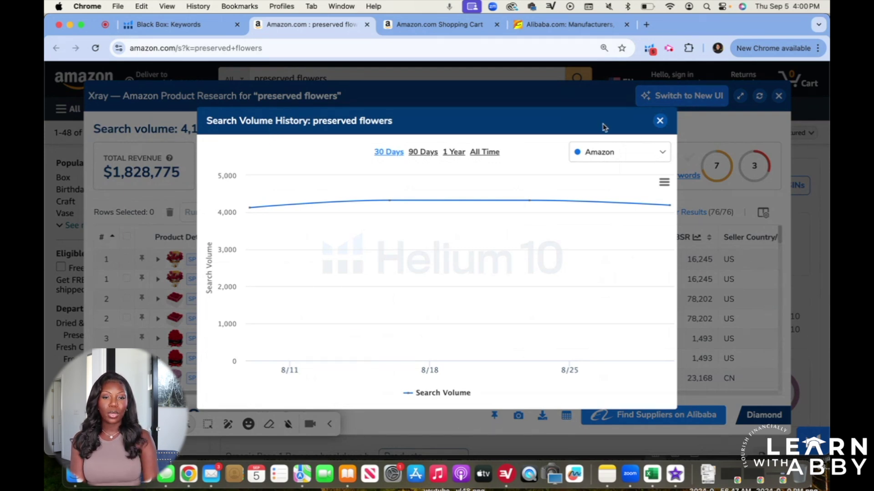
{"action": "left_click", "coordinate": [660, 120]}
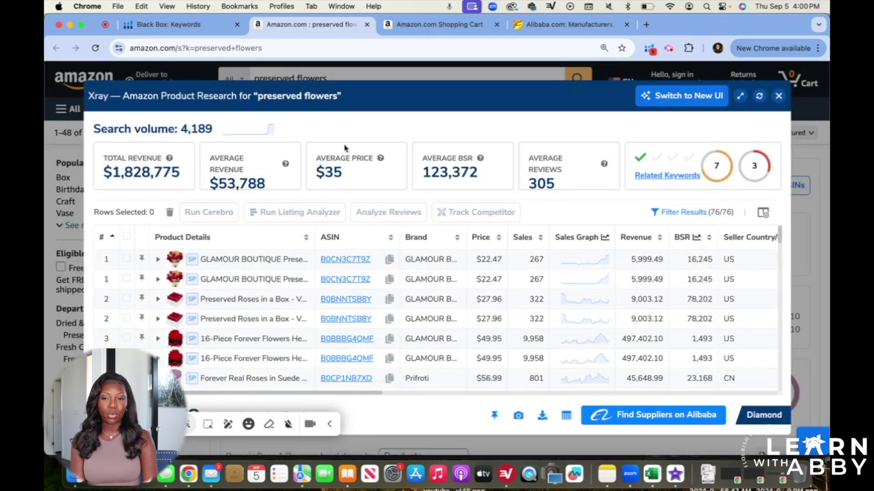
{"action": "left_click", "coordinate": [249, 133]}
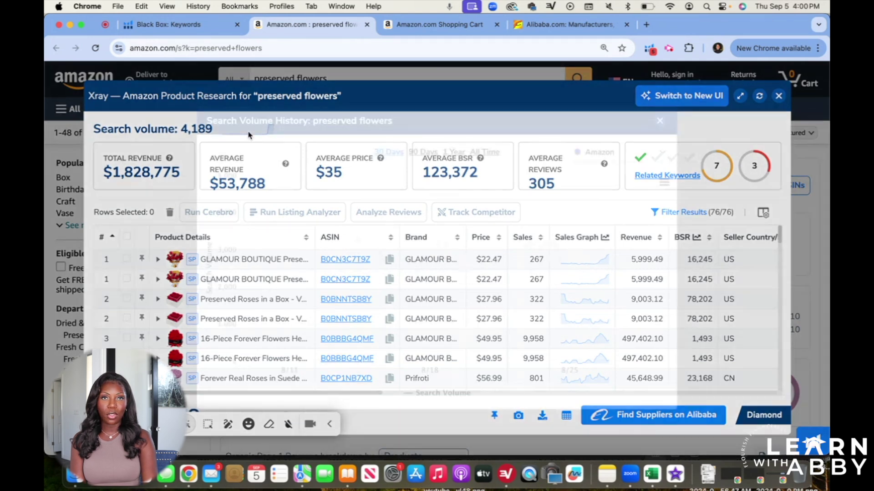
{"action": "mouse_move", "coordinate": [251, 209]}
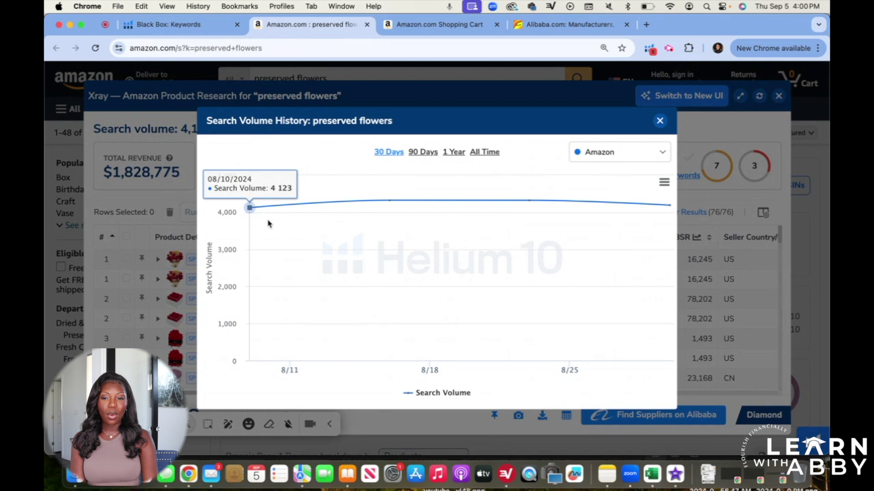
{"action": "mouse_move", "coordinate": [425, 217]}
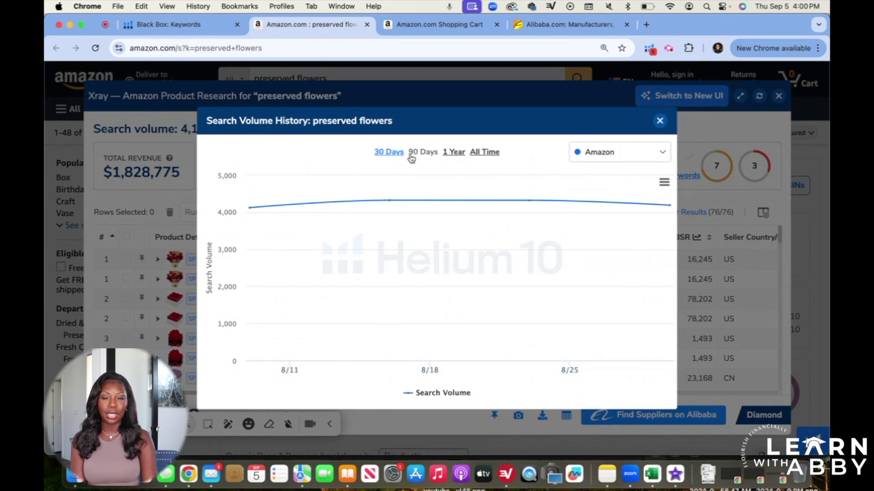
{"action": "left_click", "coordinate": [489, 153]}
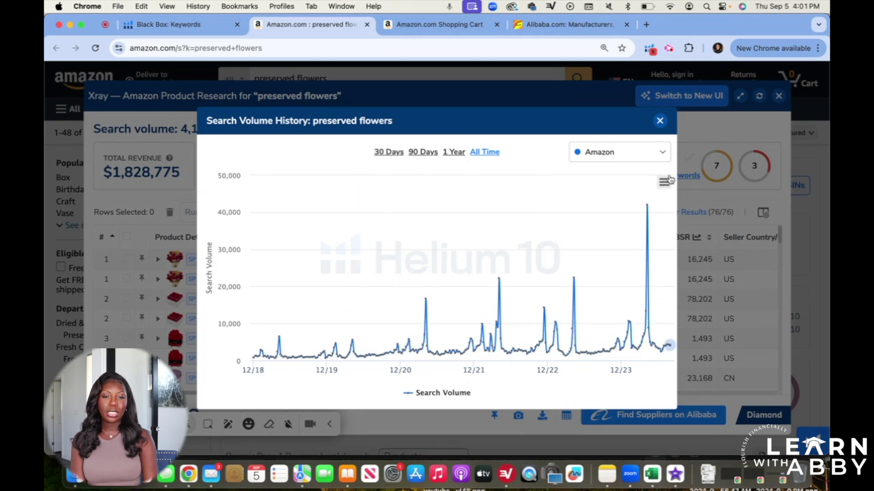
{"action": "left_click", "coordinate": [659, 121]}
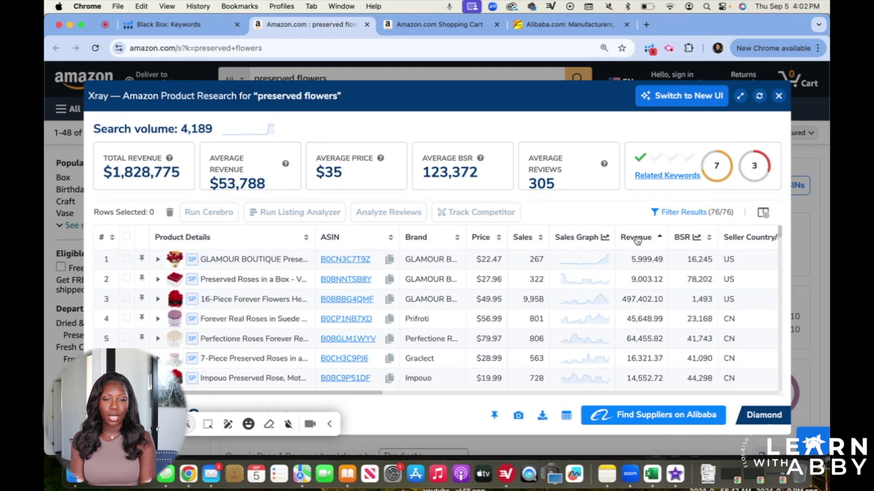
Try to sort the Xray product list by revenue, and close the research window.
{"action": "left_click", "coordinate": [636, 238]}
{"action": "left_click", "coordinate": [660, 243]}
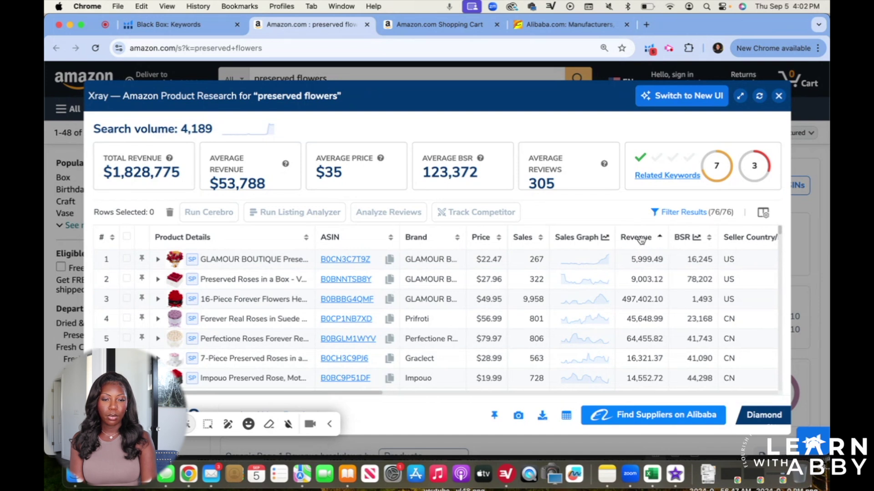
{"action": "left_click", "coordinate": [640, 240]}
{"action": "scroll", "coordinate": [636, 264], "scroll_direction": "up", "scroll_amount": 1}
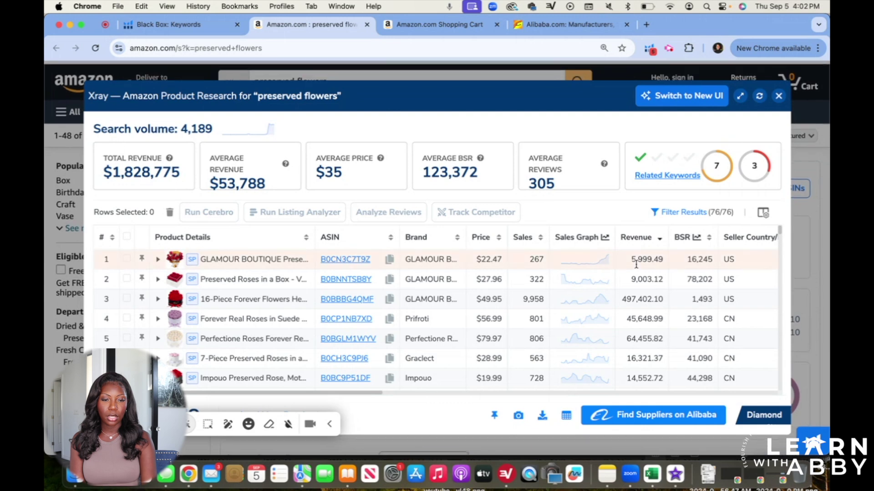
{"action": "scroll", "coordinate": [636, 267], "scroll_direction": "down", "scroll_amount": 3}
{"action": "scroll", "coordinate": [637, 268], "scroll_direction": "up", "scroll_amount": 3}
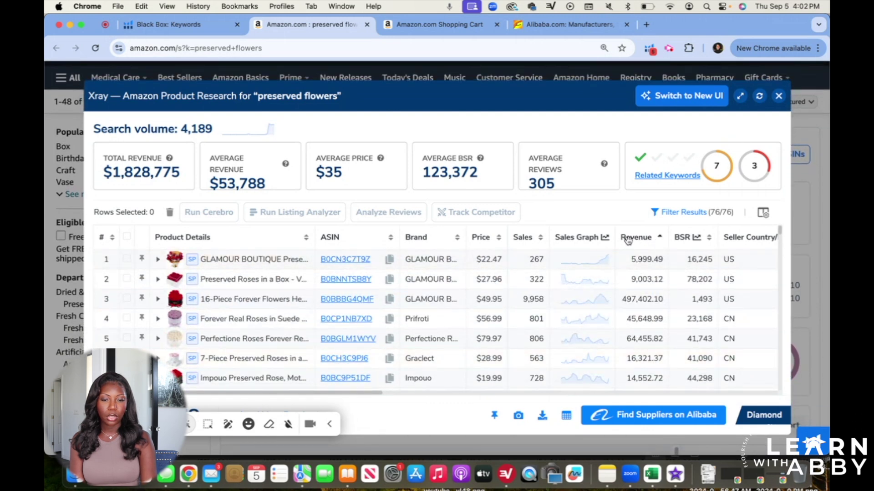
{"action": "left_click", "coordinate": [779, 97]}
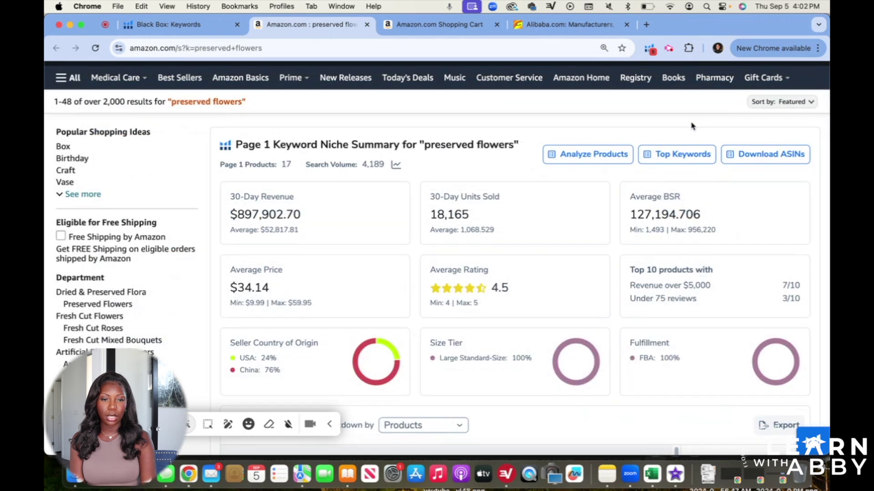
Rerun Xray product research on the reloaded preserved flowers page and sort the products by revenue from highest to lowest.
{"action": "left_click", "coordinate": [95, 50]}
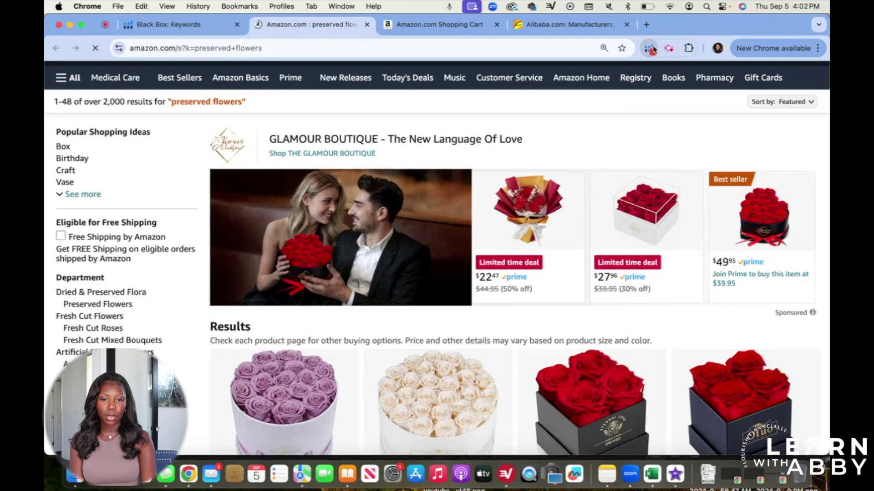
{"action": "left_click", "coordinate": [650, 49]}
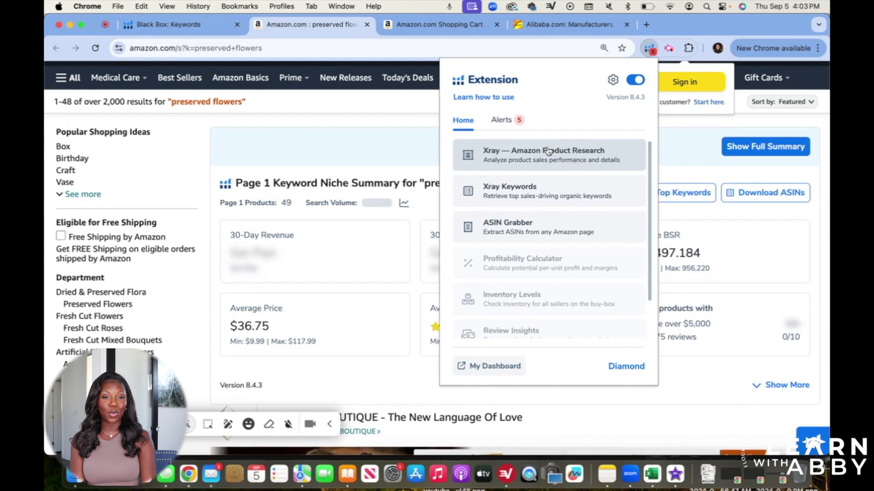
{"action": "left_click", "coordinate": [548, 151]}
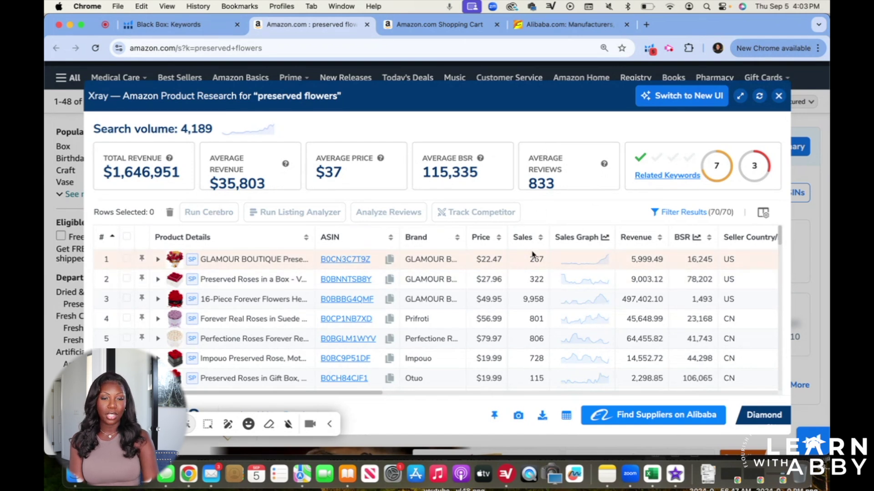
{"action": "left_click", "coordinate": [637, 238]}
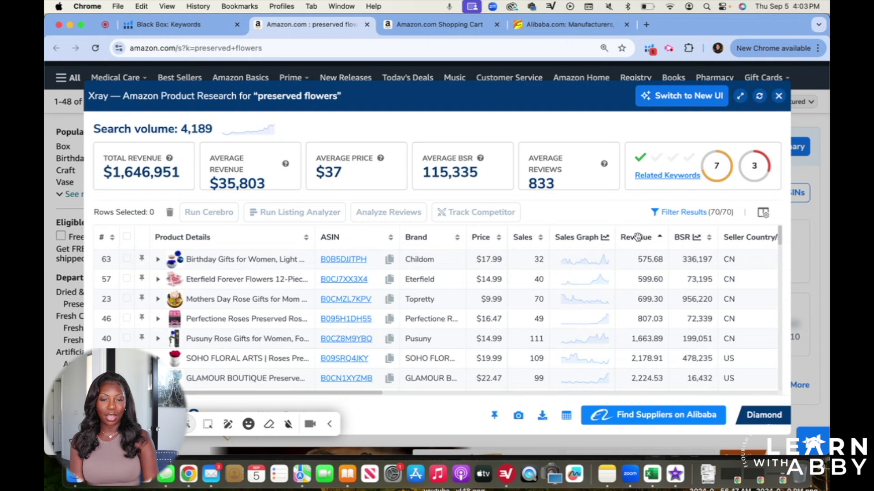
{"action": "left_click", "coordinate": [637, 237]}
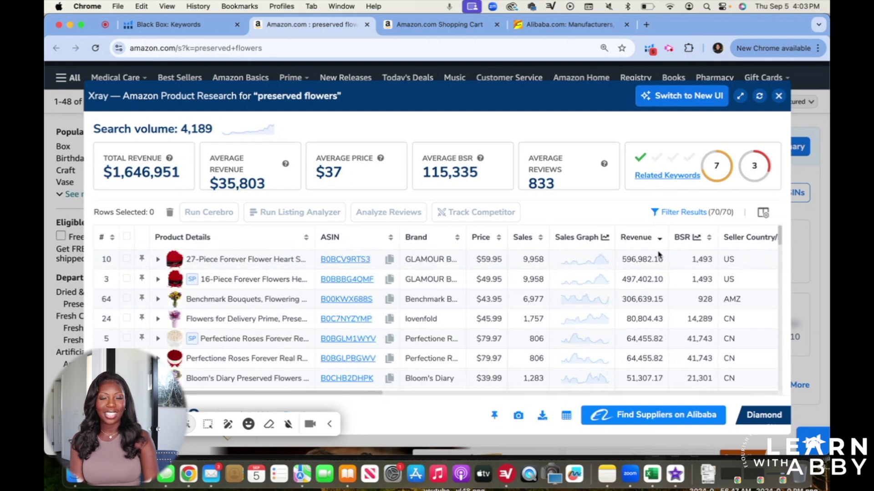
Move the Review Count column between BSR and Seller Country/Region in the Xray product table.
{"action": "scroll", "coordinate": [675, 282], "scroll_direction": "right", "scroll_amount": 5}
{"action": "scroll", "coordinate": [677, 285], "scroll_direction": "right", "scroll_amount": 6}
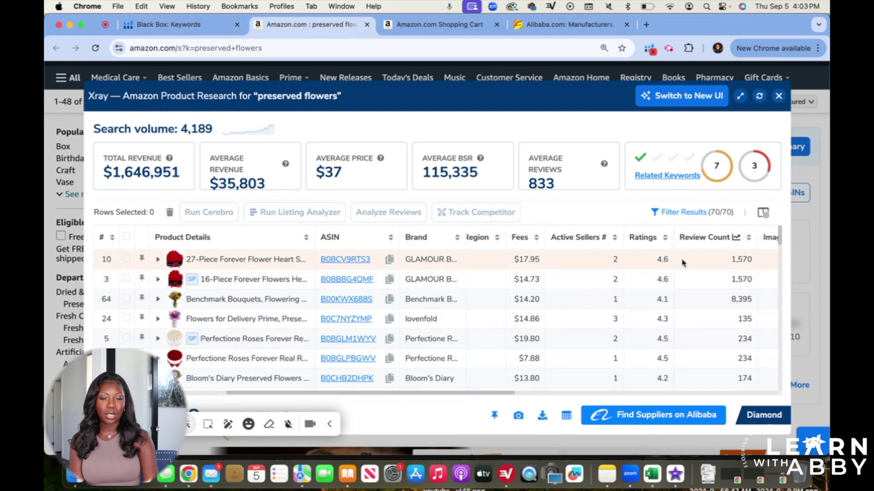
{"action": "left_click_drag", "start_coordinate": [704, 241], "coordinate": [492, 248]}
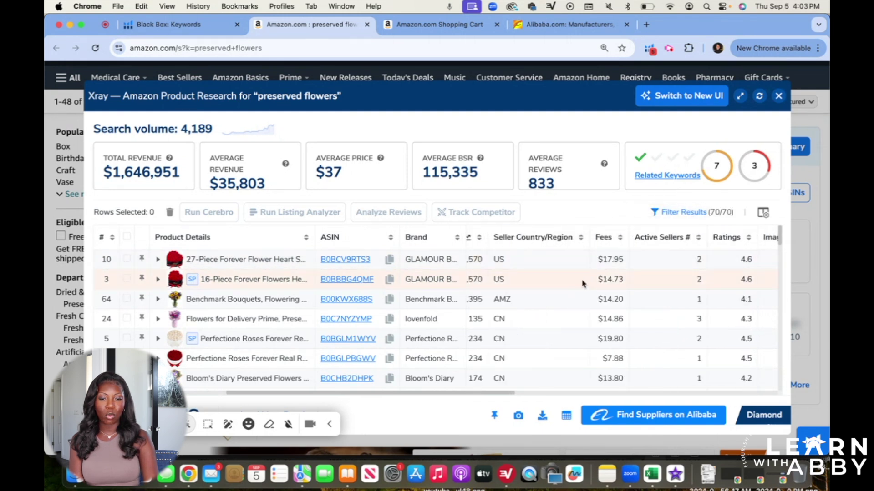
{"action": "scroll", "coordinate": [581, 280], "scroll_direction": "left", "scroll_amount": 5}
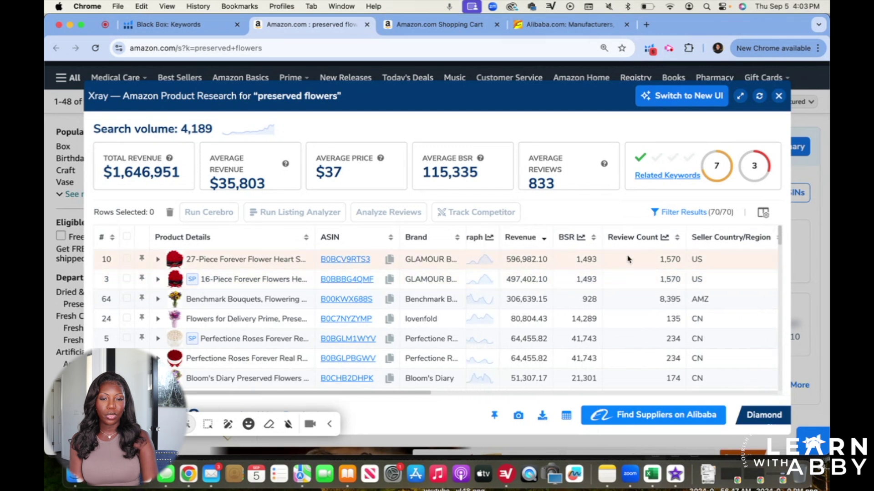
Move the Review Count column ahead of Revenue and filter the Xray results to hide sponsored products.
{"action": "left_click_drag", "start_coordinate": [621, 237], "coordinate": [549, 239]}
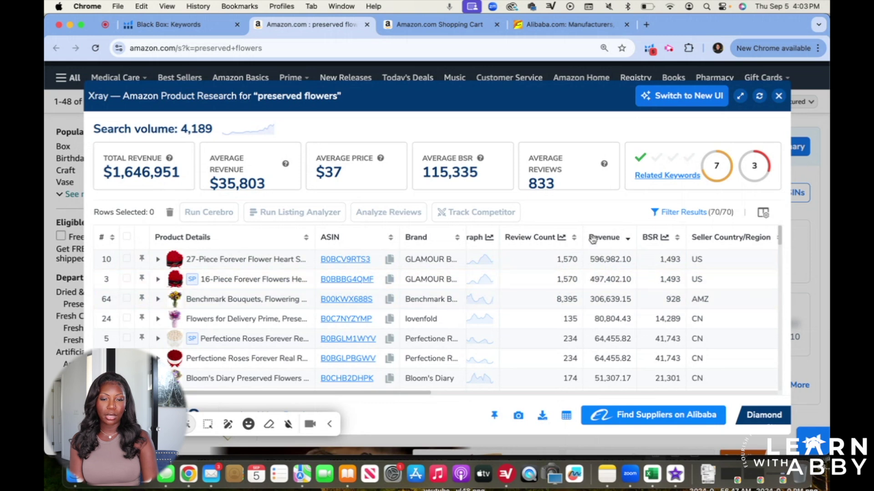
{"action": "left_click", "coordinate": [682, 214]}
{"action": "left_click", "coordinate": [233, 390]}
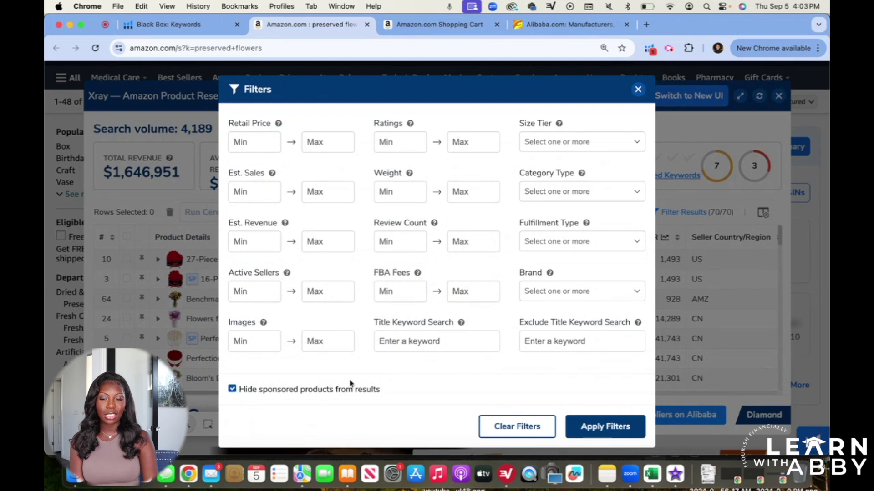
{"action": "left_click", "coordinate": [588, 421]}
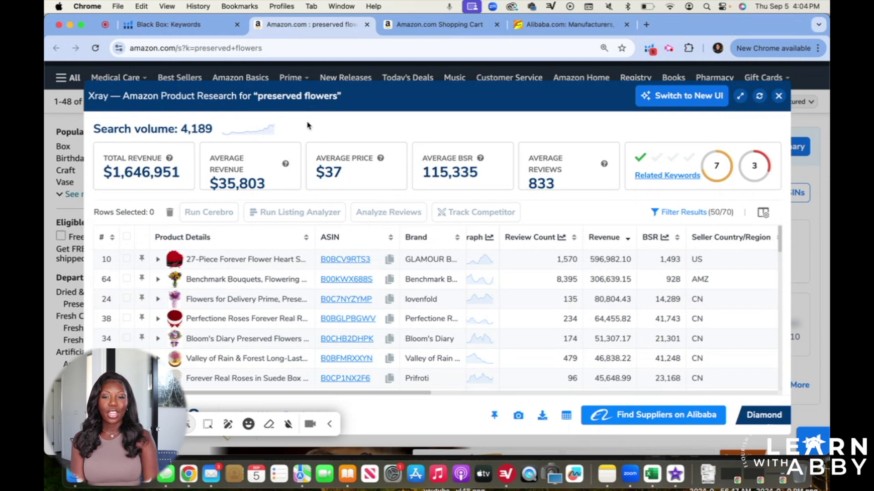
Remove the Benchmark Bouquets product from the Xray results.
{"action": "mouse_move", "coordinate": [240, 283]}
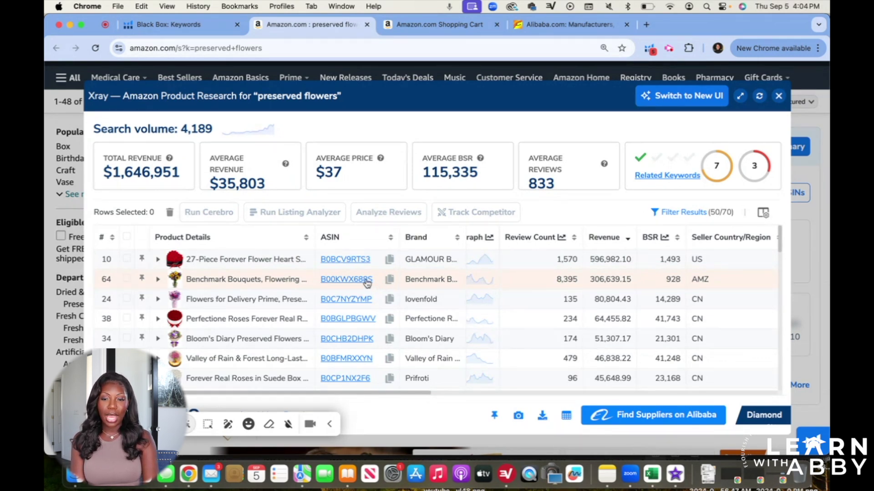
{"action": "mouse_move", "coordinate": [366, 283]}
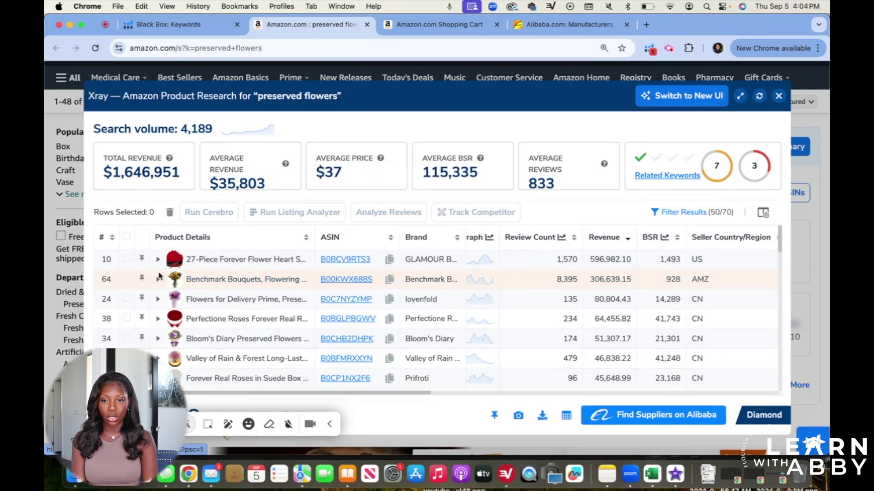
{"action": "left_click", "coordinate": [127, 280]}
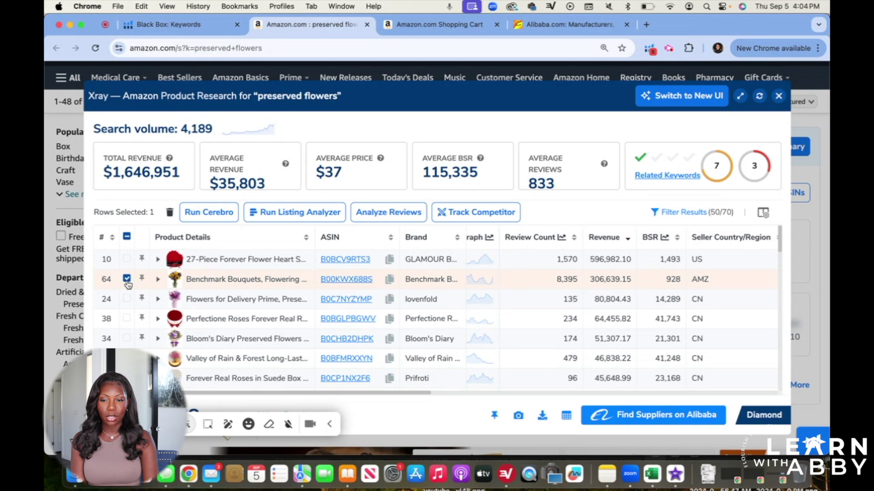
{"action": "left_click", "coordinate": [170, 213]}
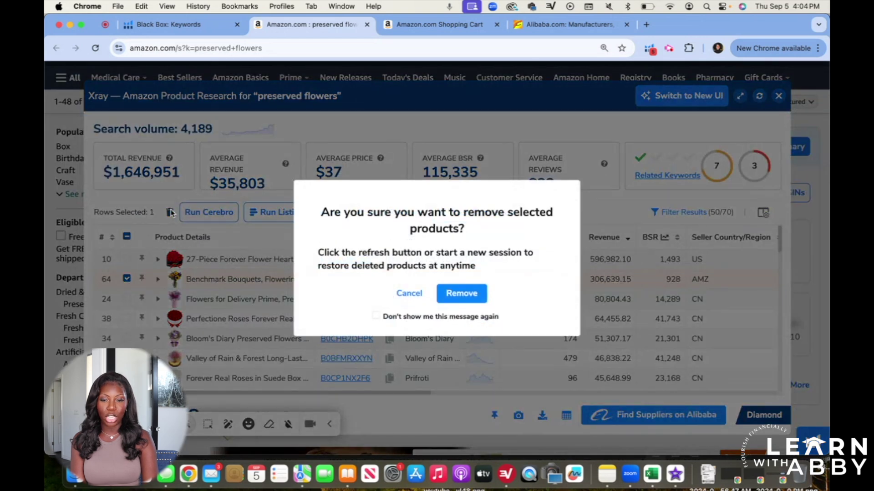
{"action": "scroll", "coordinate": [461, 288], "scroll_direction": "down", "scroll_amount": 5}
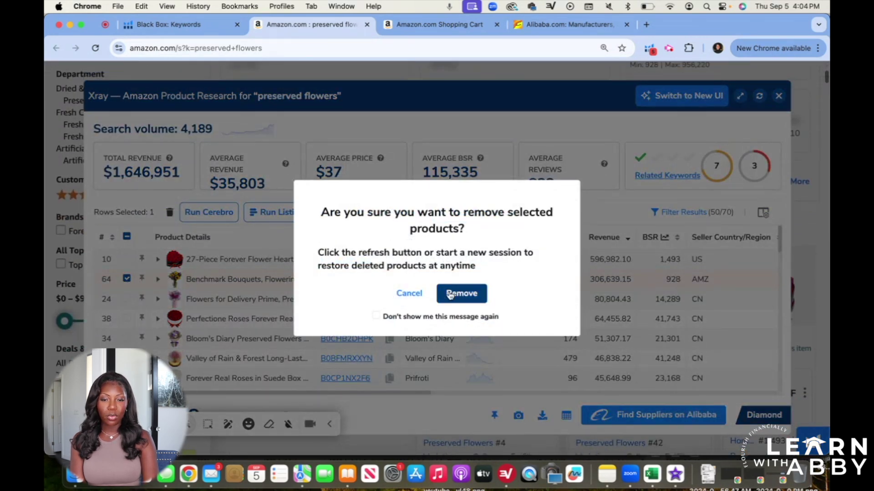
{"action": "left_click", "coordinate": [450, 294]}
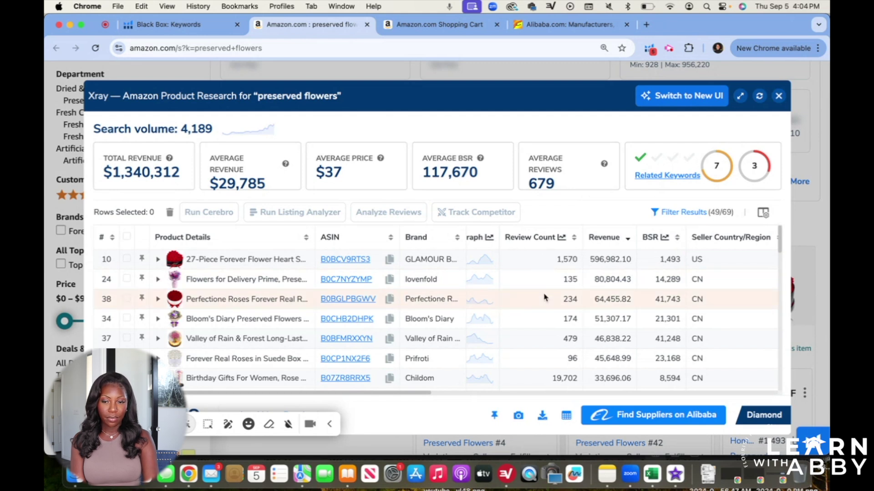
Remove the Childom Birthday Gifts For Women product from the Xray results and turn off the removal confirmation message.
{"action": "scroll", "coordinate": [523, 301], "scroll_direction": "down", "scroll_amount": 1}
{"action": "mouse_move", "coordinate": [358, 364]}
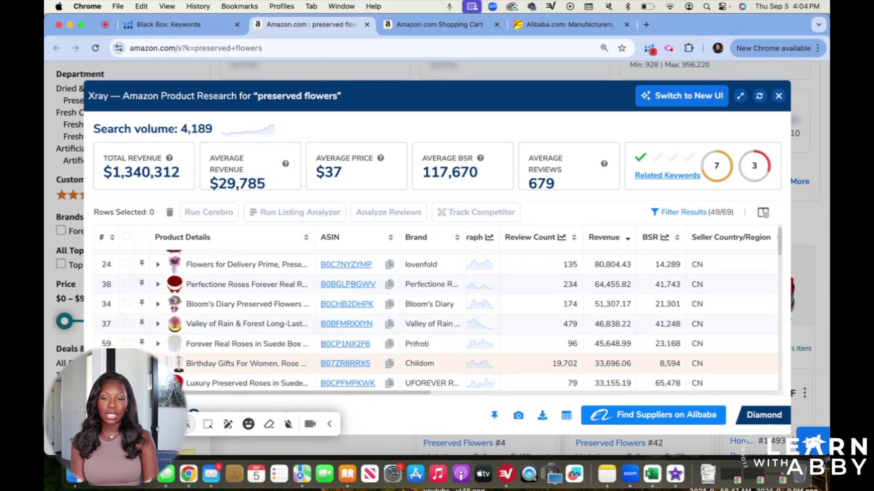
{"action": "left_click", "coordinate": [126, 364]}
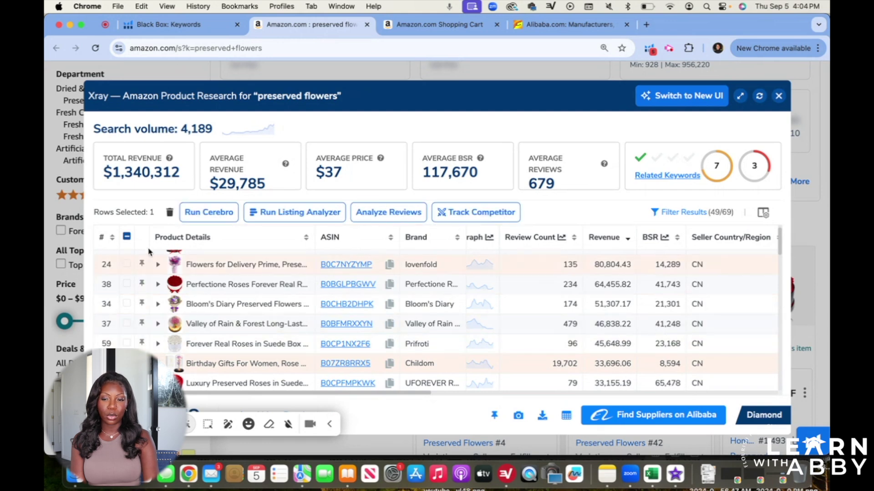
{"action": "left_click", "coordinate": [171, 213]}
{"action": "left_click", "coordinate": [381, 315]}
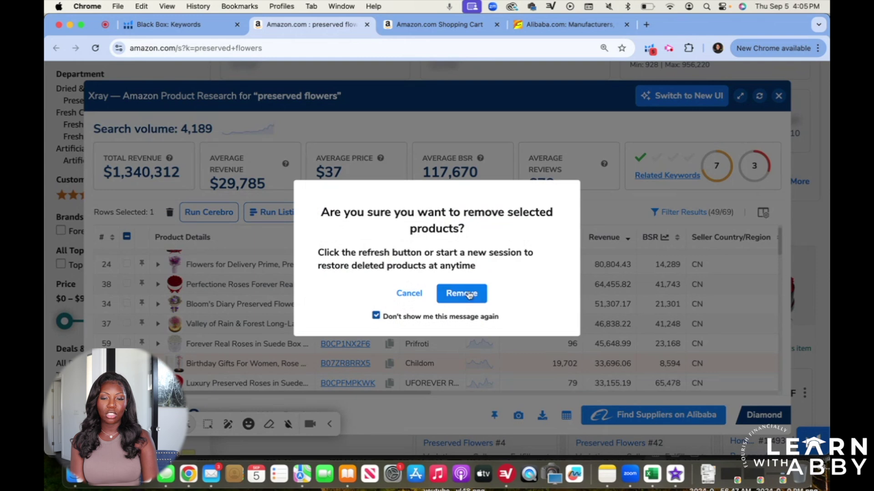
{"action": "left_click", "coordinate": [469, 293]}
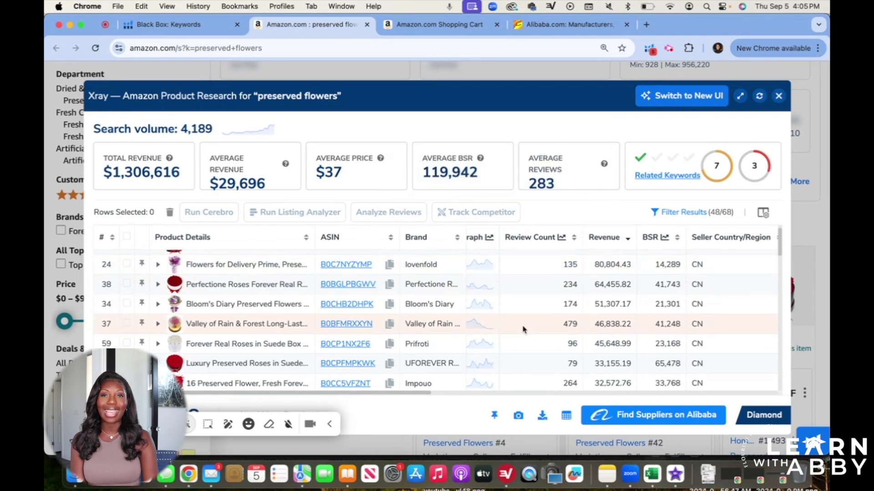
Open the Amazon listing of the roliys Preserved Real Roses wishing bottle, and return to the Xray results.
{"action": "scroll", "coordinate": [523, 327], "scroll_direction": "down", "scroll_amount": 3}
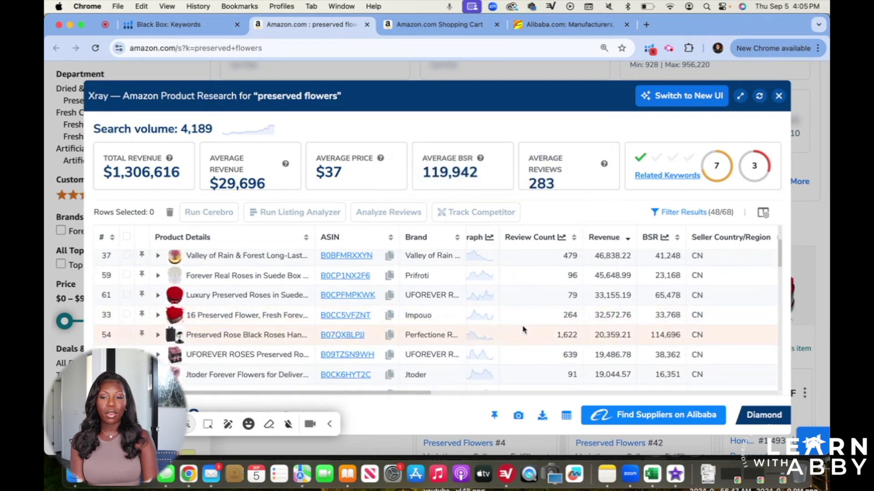
{"action": "scroll", "coordinate": [523, 329], "scroll_direction": "down", "scroll_amount": 2}
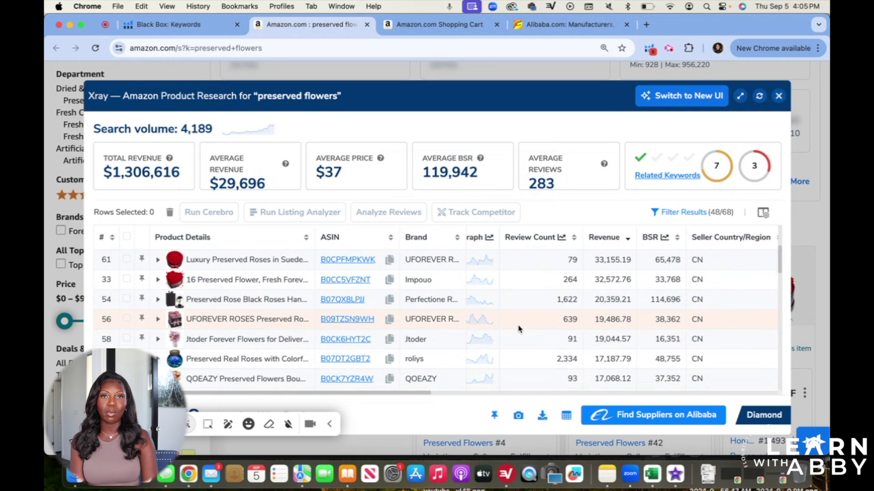
{"action": "left_click", "coordinate": [367, 367]}
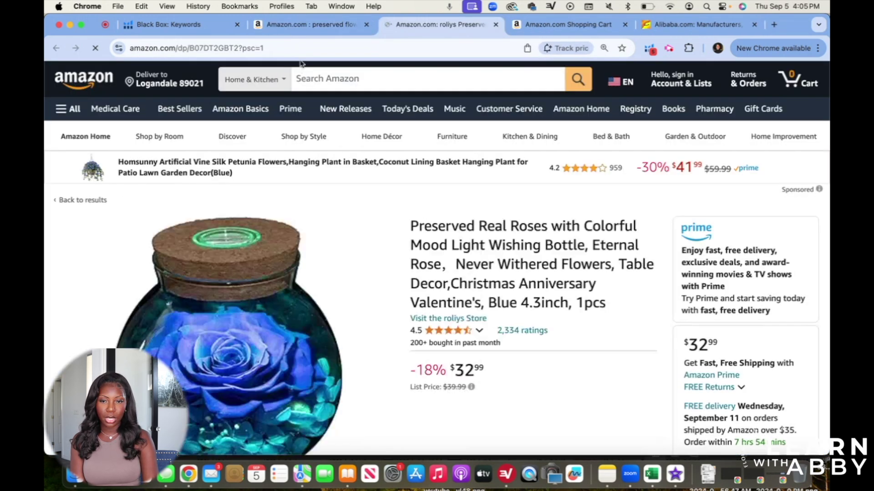
{"action": "left_click", "coordinate": [327, 23]}
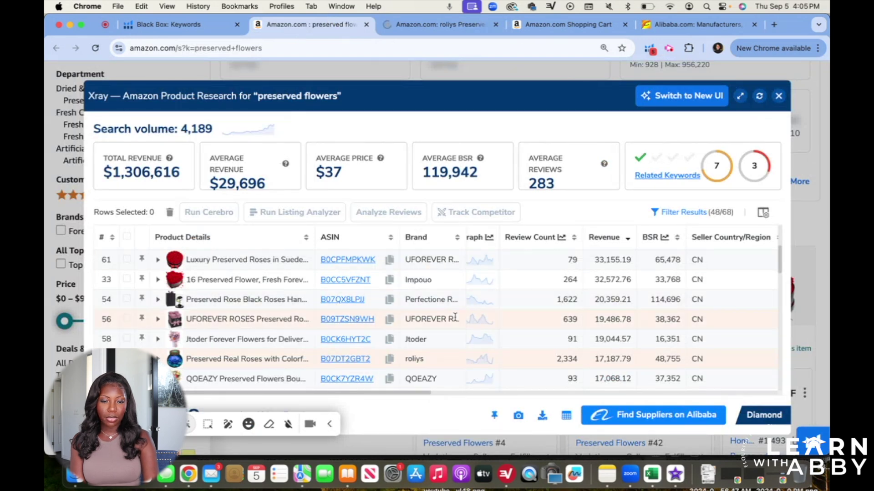
Scan the full Xray product list for review counts and revenue, and return to its beginning.
{"action": "scroll", "coordinate": [455, 317], "scroll_direction": "down", "scroll_amount": 5}
{"action": "scroll", "coordinate": [455, 317], "scroll_direction": "down", "scroll_amount": 10}
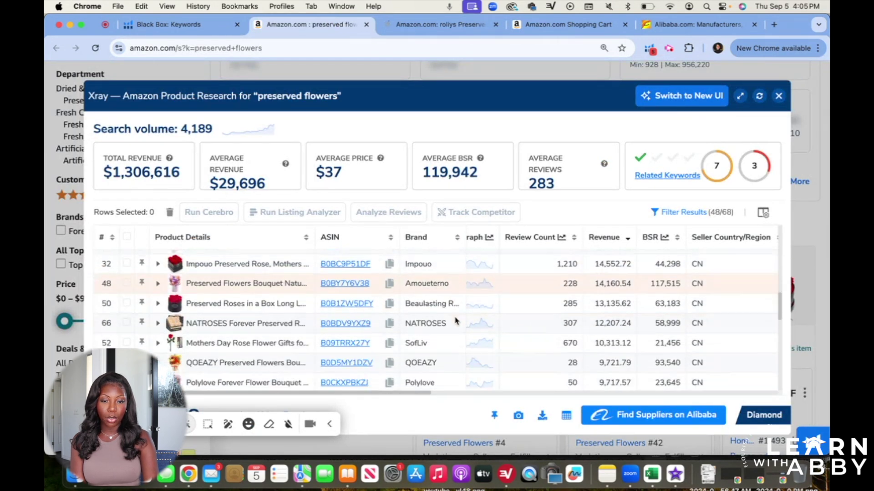
{"action": "scroll", "coordinate": [455, 321], "scroll_direction": "down", "scroll_amount": 5}
{"action": "scroll", "coordinate": [455, 319], "scroll_direction": "up", "scroll_amount": 15}
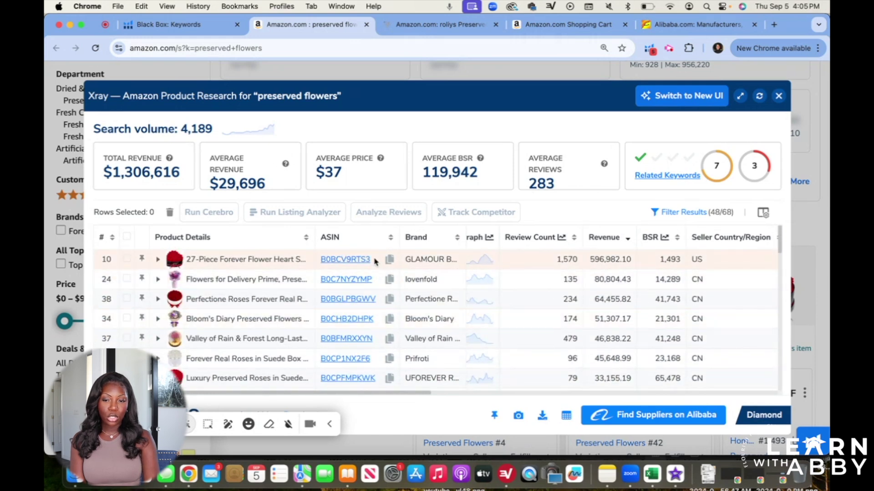
Check the products with over 1,000 reviews, including the Glamour Boutique, Perfectione, roliys and Impouo roses, against the rest of the list and its averages.
{"action": "mouse_move", "coordinate": [362, 262]}
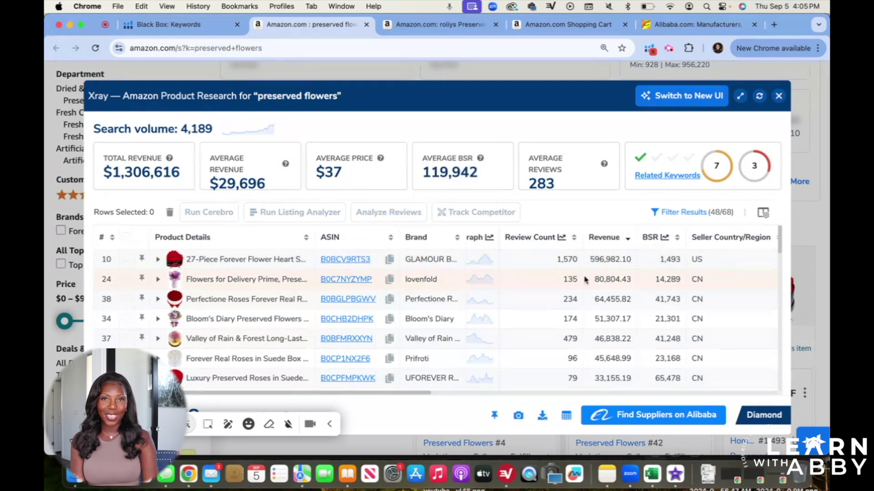
{"action": "scroll", "coordinate": [543, 327], "scroll_direction": "down", "scroll_amount": 4}
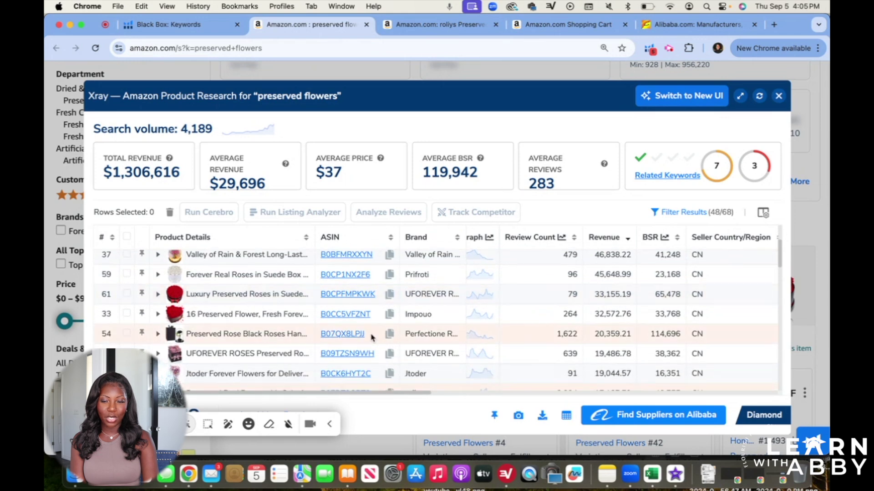
{"action": "mouse_move", "coordinate": [342, 335]}
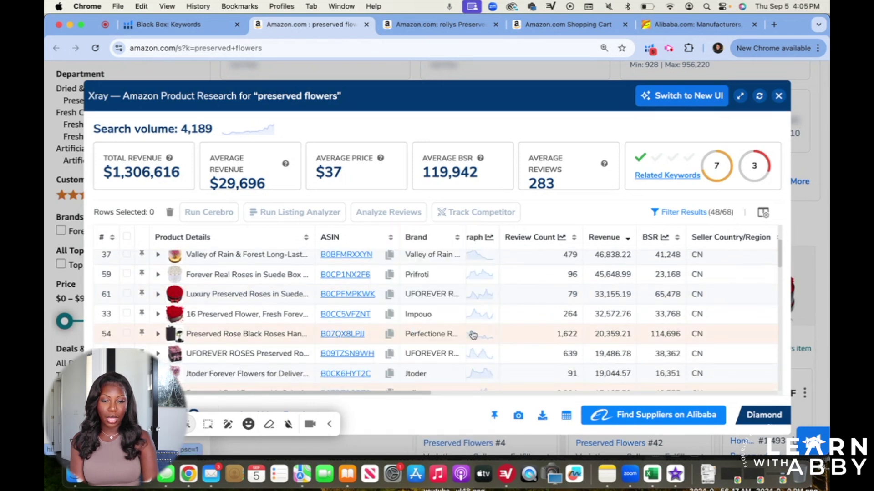
{"action": "scroll", "coordinate": [343, 319], "scroll_direction": "down", "scroll_amount": 4}
{"action": "mouse_move", "coordinate": [341, 315]}
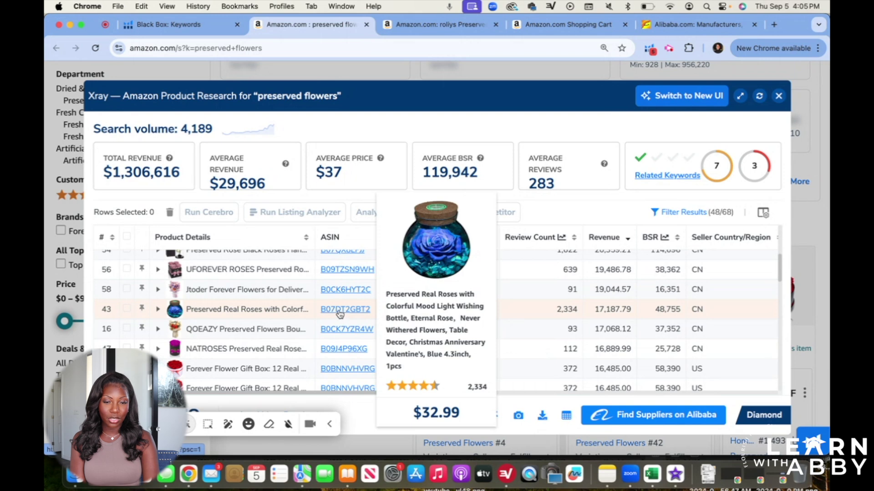
{"action": "scroll", "coordinate": [476, 298], "scroll_direction": "down", "scroll_amount": 3}
{"action": "scroll", "coordinate": [476, 298], "scroll_direction": "down", "scroll_amount": 5}
{"action": "mouse_move", "coordinate": [350, 349]}
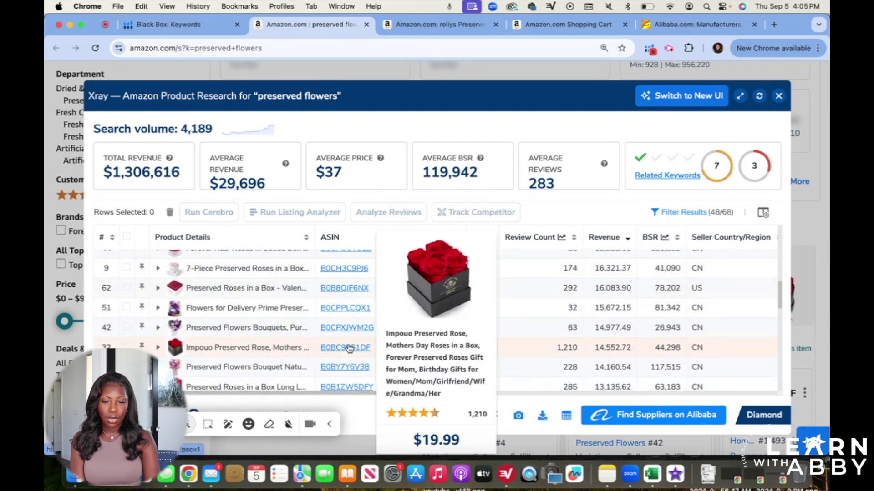
{"action": "scroll", "coordinate": [443, 325], "scroll_direction": "down", "scroll_amount": 10}
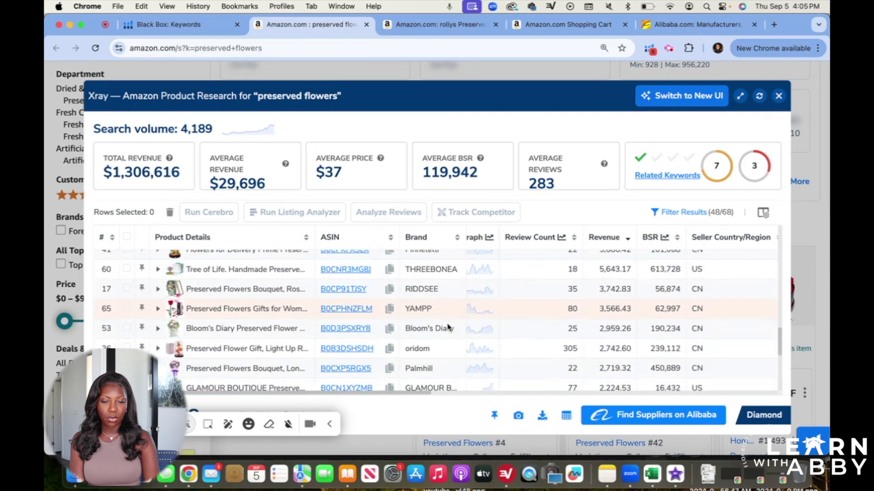
{"action": "scroll", "coordinate": [447, 323], "scroll_direction": "down", "scroll_amount": 2}
{"action": "scroll", "coordinate": [447, 323], "scroll_direction": "up", "scroll_amount": 4}
{"action": "scroll", "coordinate": [448, 326], "scroll_direction": "down", "scroll_amount": 4}
{"action": "scroll", "coordinate": [448, 327], "scroll_direction": "up", "scroll_amount": 15}
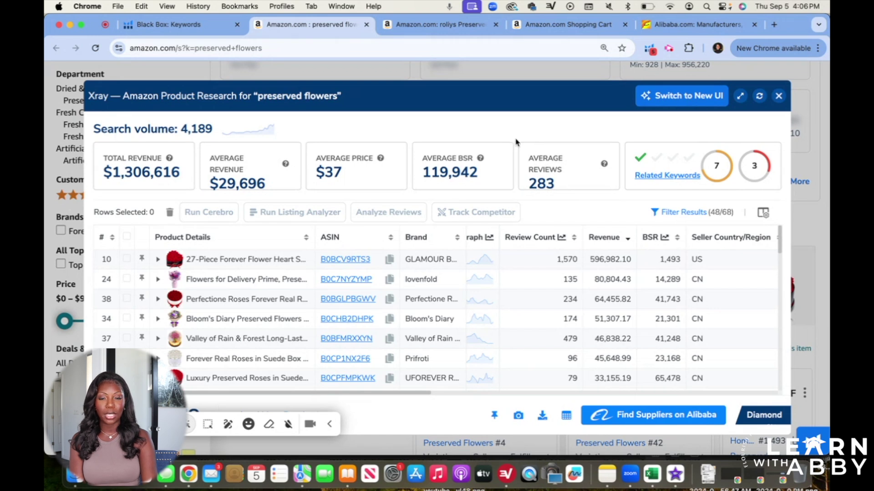
{"action": "mouse_move", "coordinate": [485, 161]}
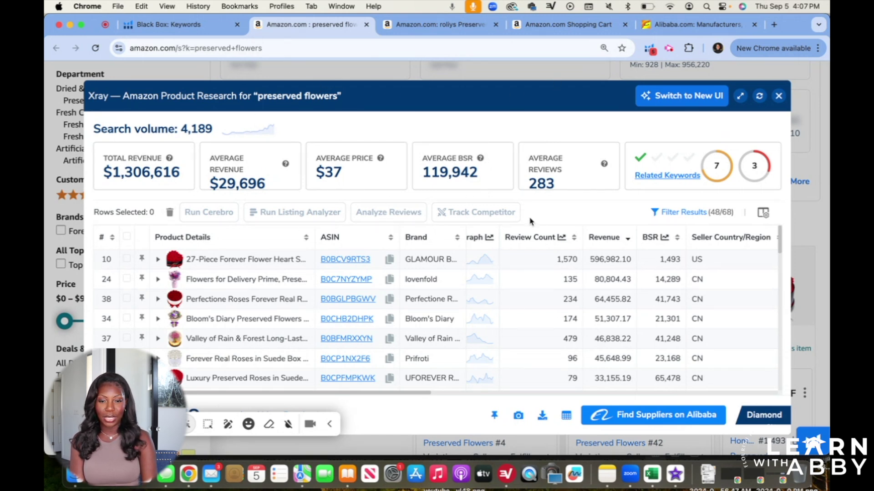
Return to the Black Box keyword results and examine the keywords listed after preserved flowers for other product ideas.
{"action": "left_click", "coordinate": [185, 30]}
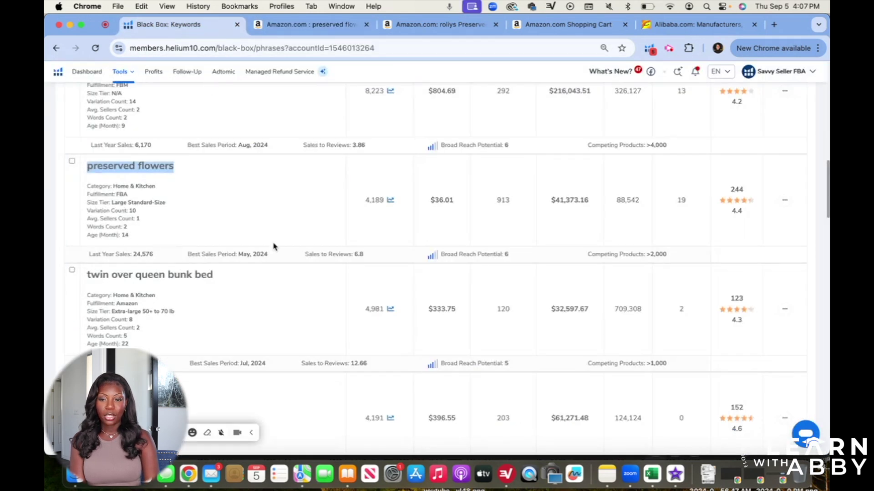
{"action": "scroll", "coordinate": [273, 245], "scroll_direction": "down", "scroll_amount": 5}
{"action": "scroll", "coordinate": [274, 246], "scroll_direction": "down", "scroll_amount": 10}
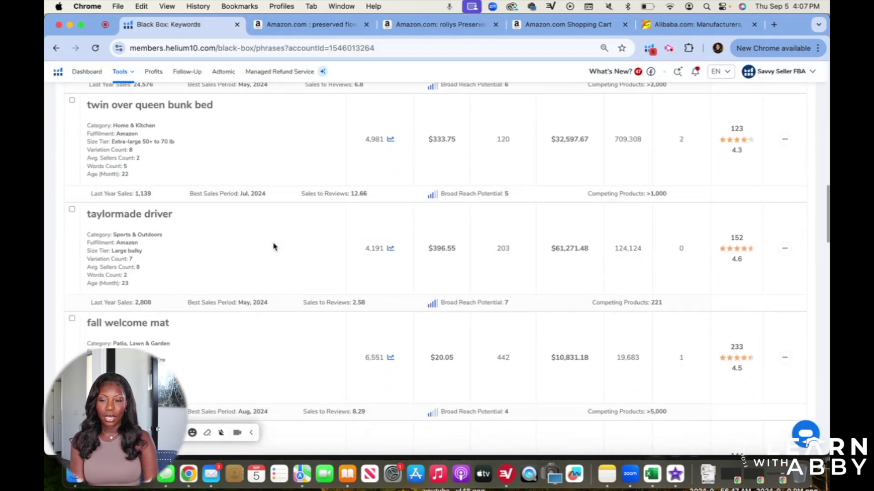
{"action": "scroll", "coordinate": [273, 246], "scroll_direction": "down", "scroll_amount": 7}
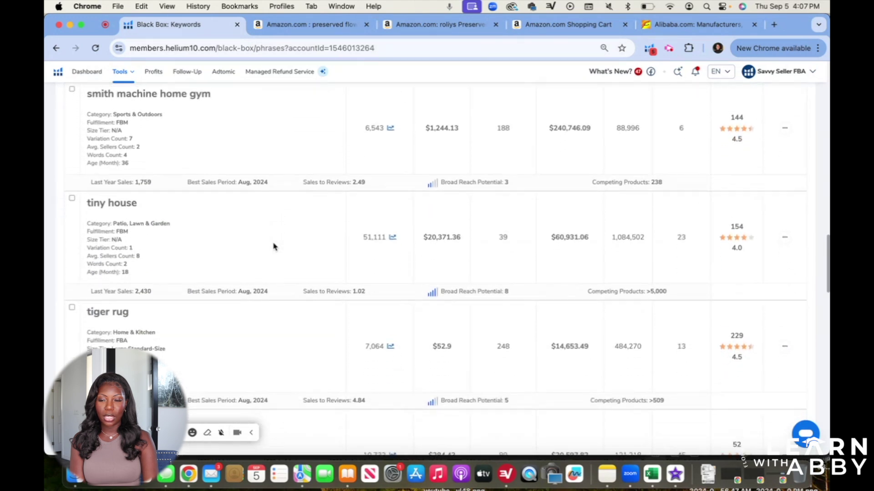
{"action": "scroll", "coordinate": [273, 246], "scroll_direction": "down", "scroll_amount": 5}
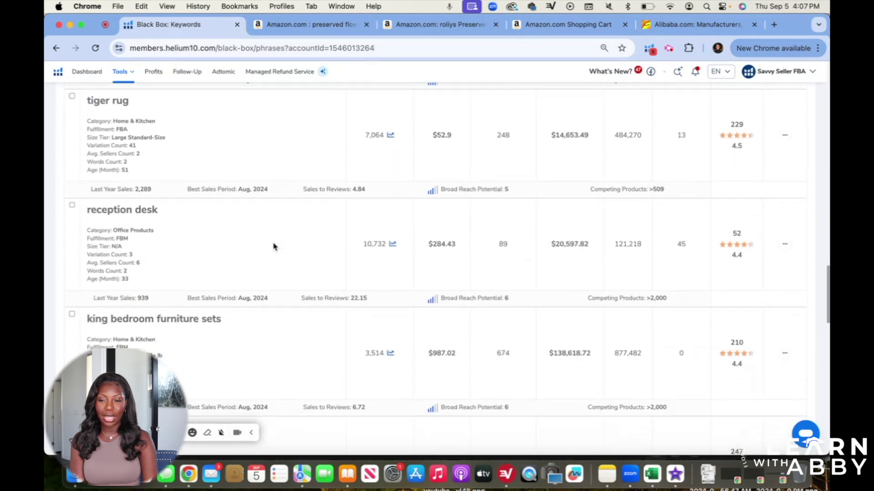
{"action": "scroll", "coordinate": [273, 246], "scroll_direction": "down", "scroll_amount": 6}
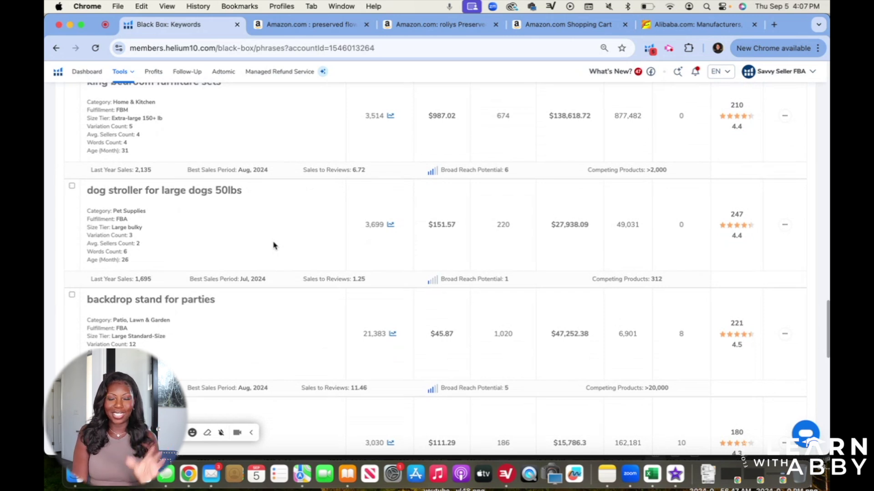
{"action": "scroll", "coordinate": [273, 246], "scroll_direction": "down", "scroll_amount": 5}
{"action": "scroll", "coordinate": [273, 246], "scroll_direction": "down", "scroll_amount": 5}
{"action": "scroll", "coordinate": [274, 245], "scroll_direction": "down", "scroll_amount": 1}
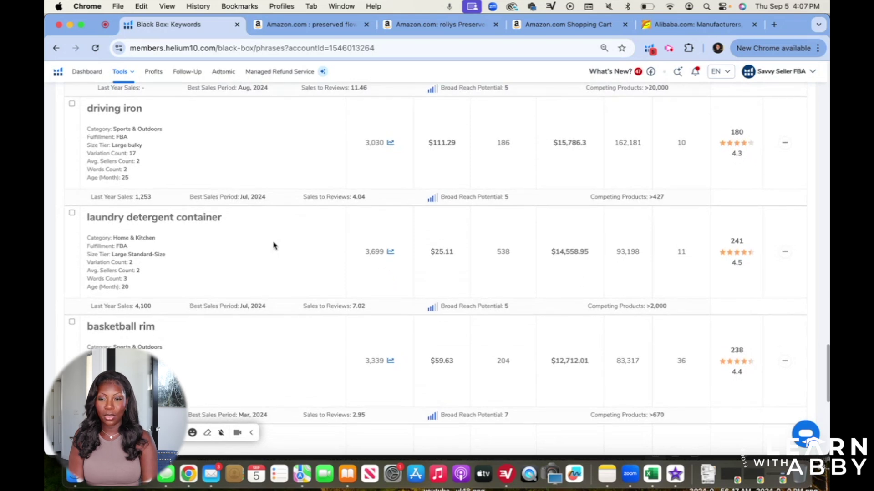
{"action": "scroll", "coordinate": [273, 246], "scroll_direction": "up", "scroll_amount": 15}
{"action": "scroll", "coordinate": [273, 246], "scroll_direction": "up", "scroll_amount": 5}
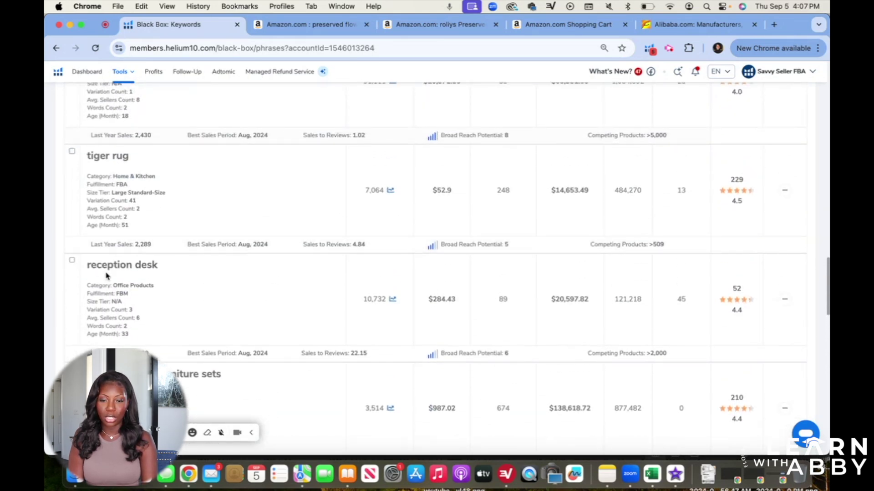
{"action": "scroll", "coordinate": [196, 253], "scroll_direction": "down", "scroll_amount": 2}
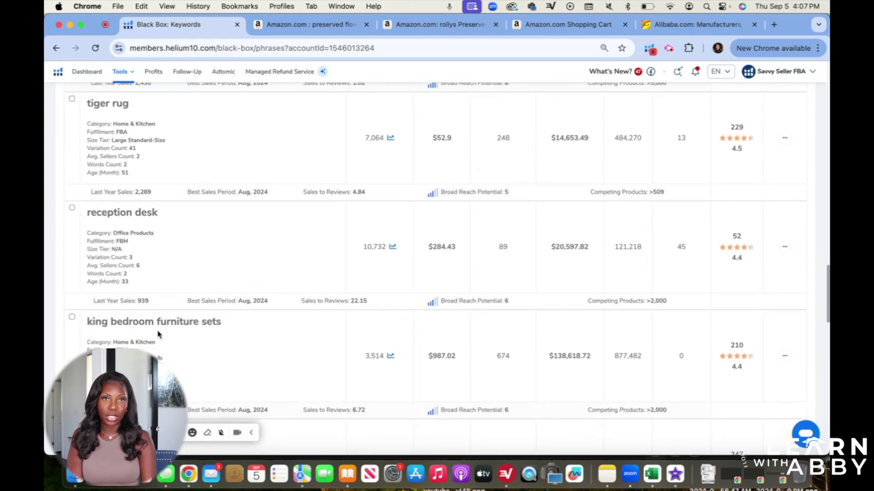
Examine the remaining Black Box keywords, from reception desk through deposit bags, for product ideas.
{"action": "scroll", "coordinate": [159, 334], "scroll_direction": "down", "scroll_amount": 3}
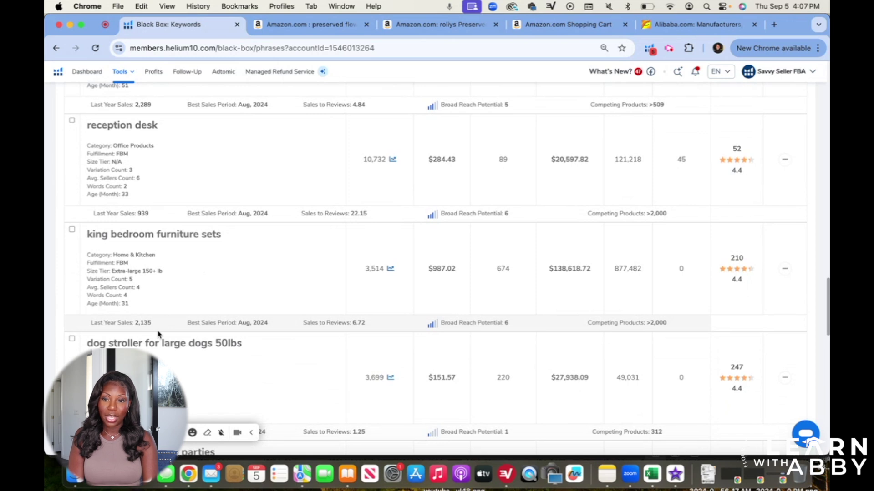
{"action": "scroll", "coordinate": [158, 335], "scroll_direction": "down", "scroll_amount": 10}
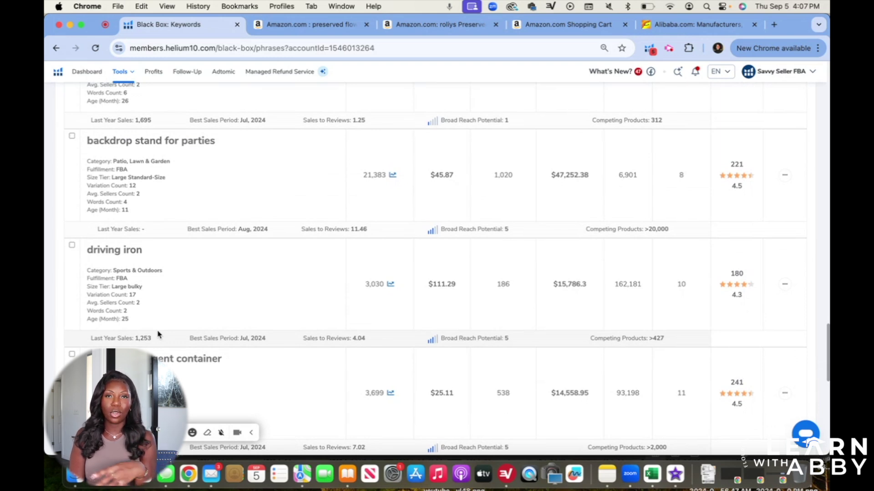
{"action": "scroll", "coordinate": [158, 334], "scroll_direction": "up", "scroll_amount": 9}
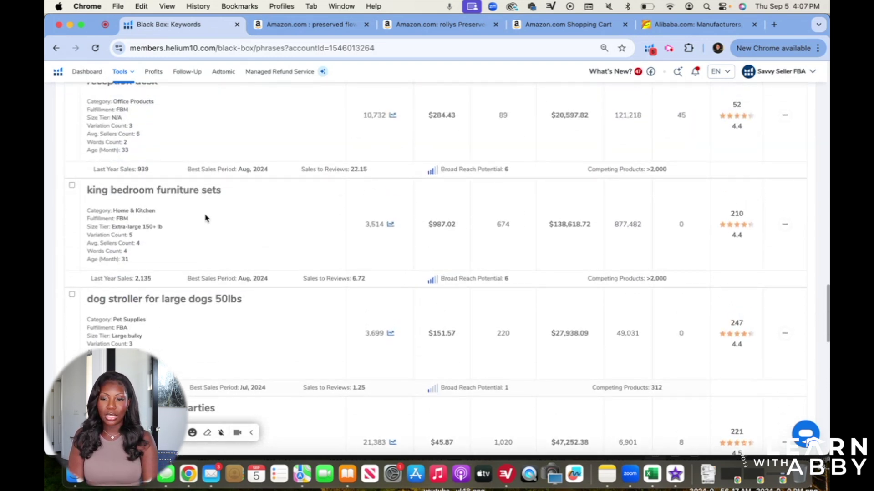
{"action": "scroll", "coordinate": [204, 218], "scroll_direction": "up", "scroll_amount": 1}
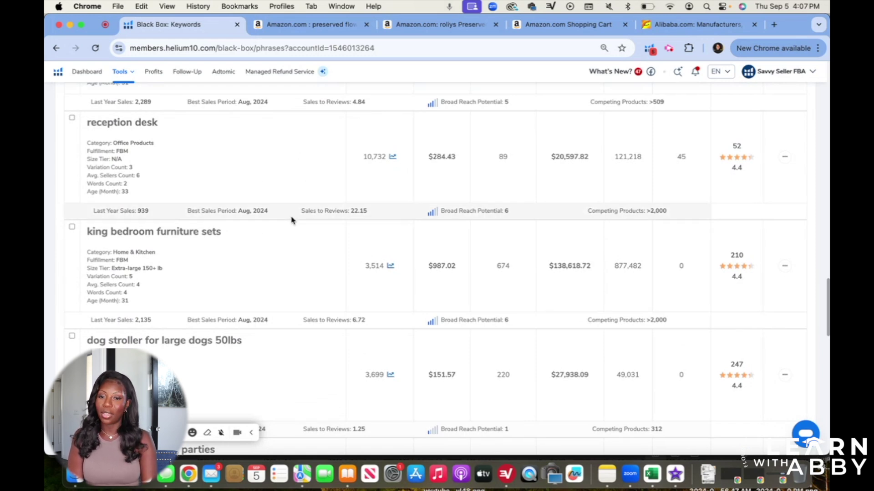
{"action": "scroll", "coordinate": [292, 221], "scroll_direction": "down", "scroll_amount": 10}
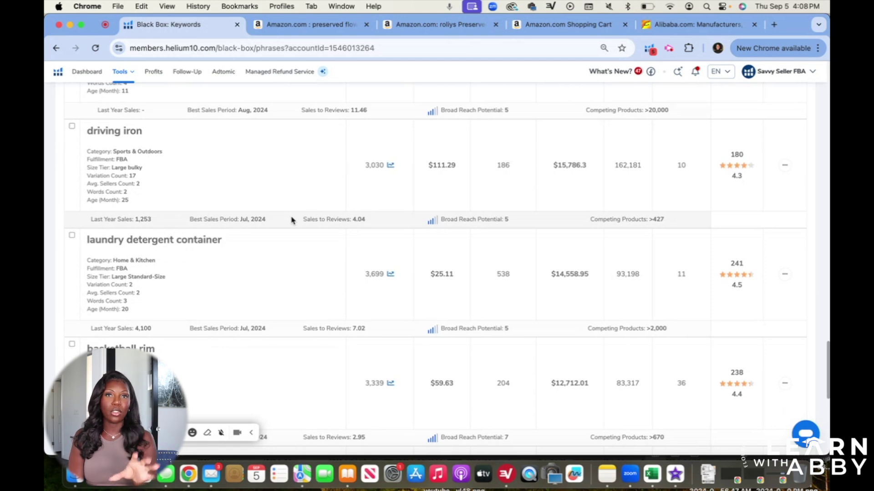
{"action": "scroll", "coordinate": [308, 334], "scroll_direction": "down", "scroll_amount": 5}
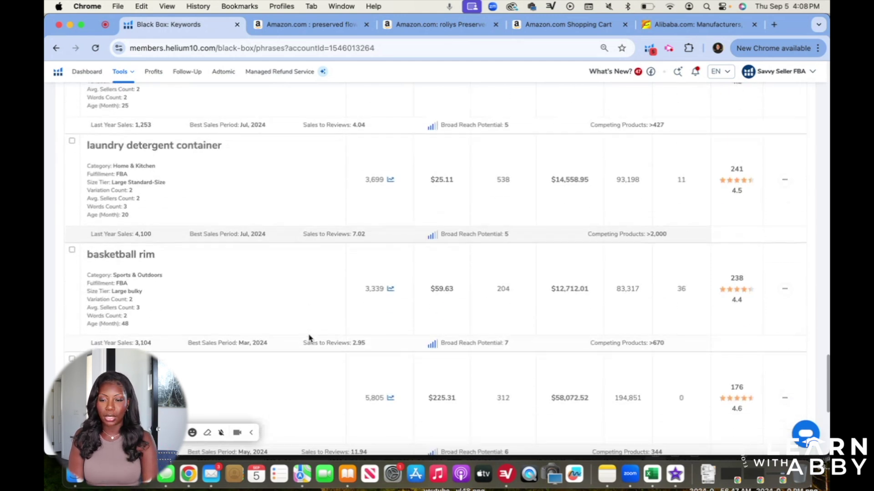
{"action": "scroll", "coordinate": [308, 338], "scroll_direction": "down", "scroll_amount": 1}
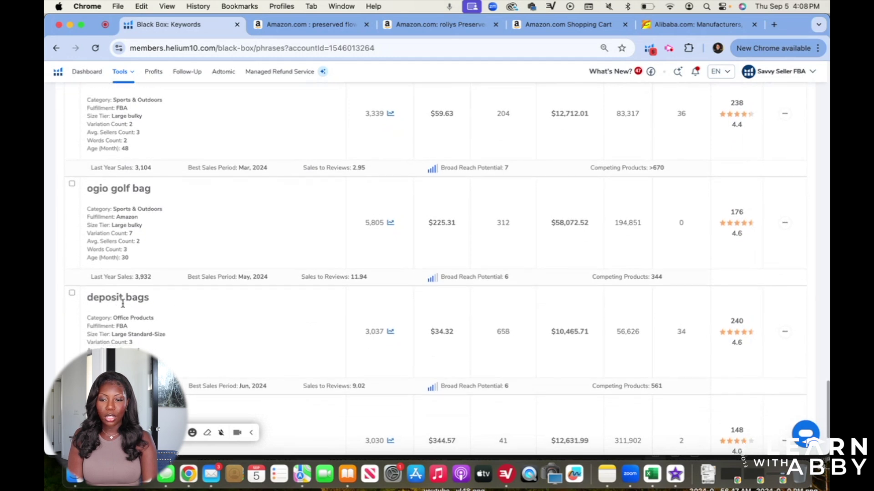
Open the Amazon search results for the deposit bags keyword and run Xray product research on them.
{"action": "left_click", "coordinate": [786, 332]}
{"action": "left_click", "coordinate": [758, 350]}
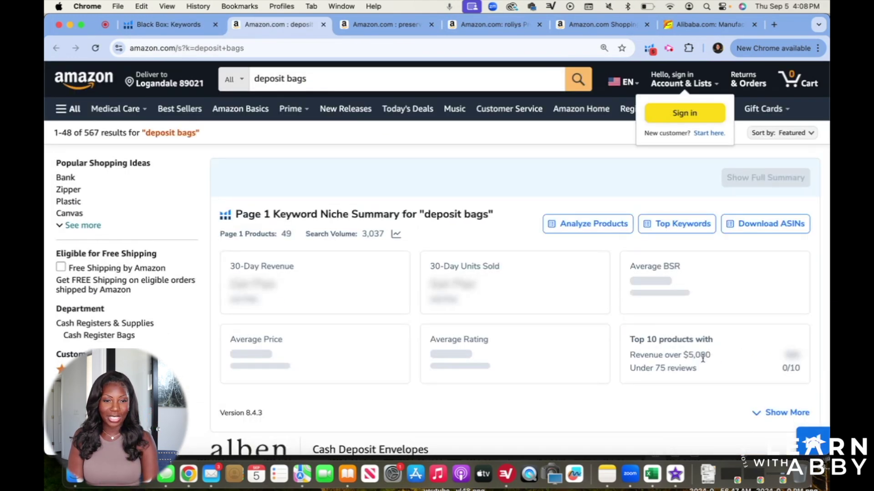
{"action": "left_click", "coordinate": [651, 49]}
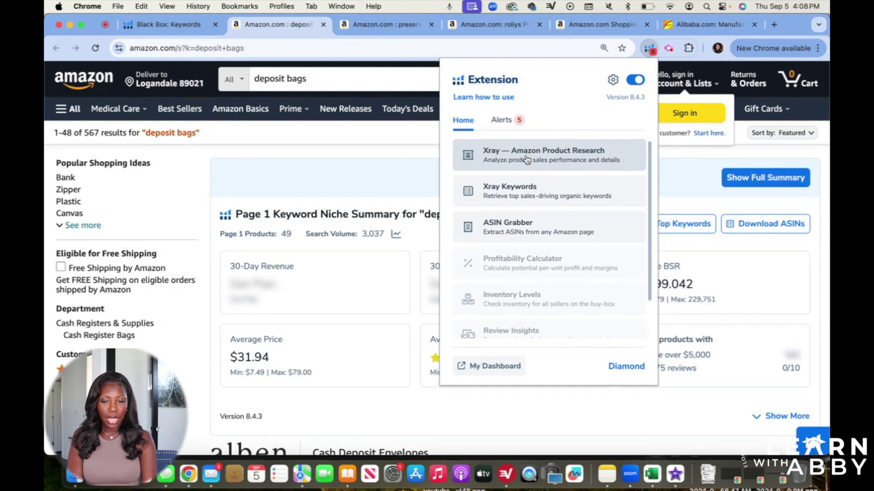
{"action": "left_click", "coordinate": [526, 159]}
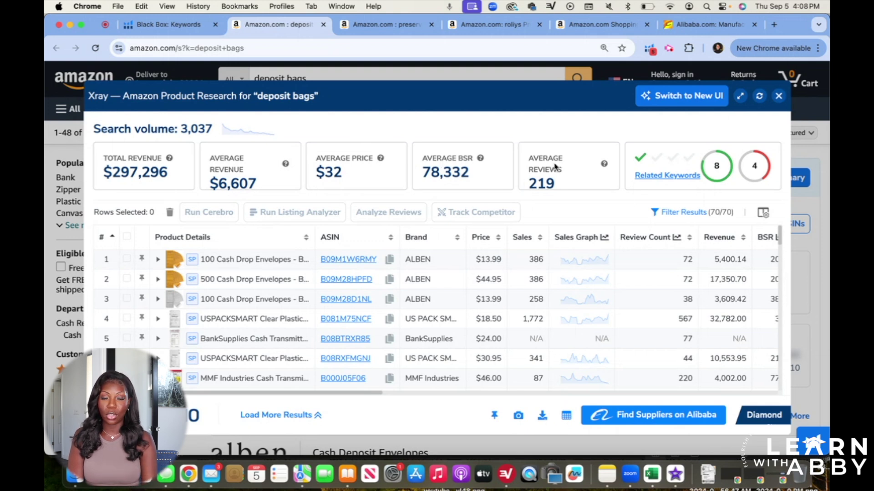
Filter the deposit bags Xray results to hide sponsored products.
{"action": "scroll", "coordinate": [653, 246], "scroll_direction": "right", "scroll_amount": 3}
{"action": "scroll", "coordinate": [664, 236], "scroll_direction": "left", "scroll_amount": 3}
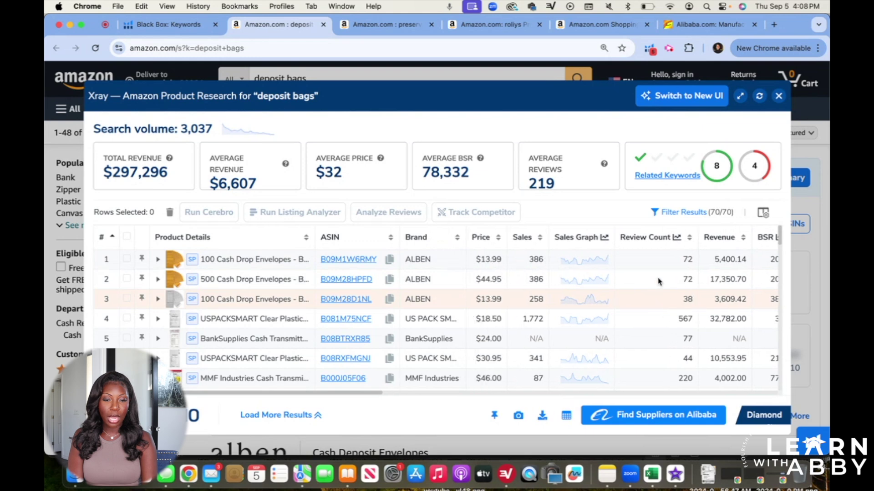
{"action": "left_click", "coordinate": [681, 215]}
{"action": "left_click", "coordinate": [233, 389]}
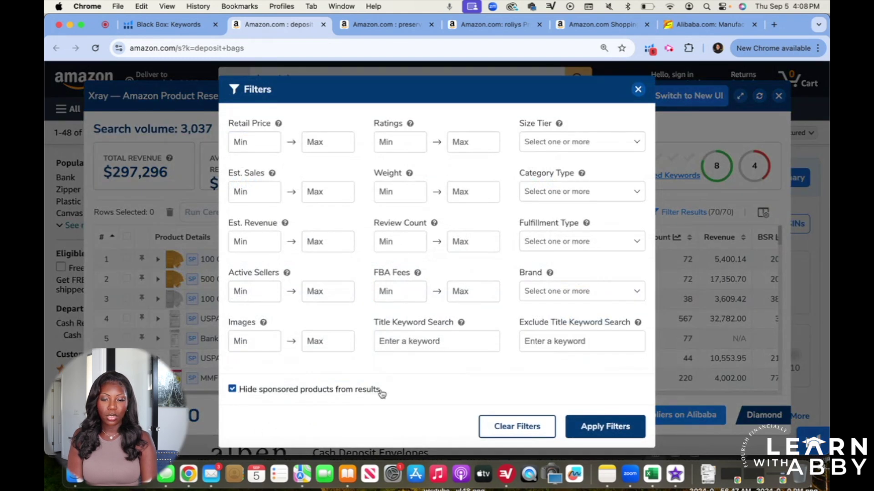
{"action": "left_click", "coordinate": [607, 427]}
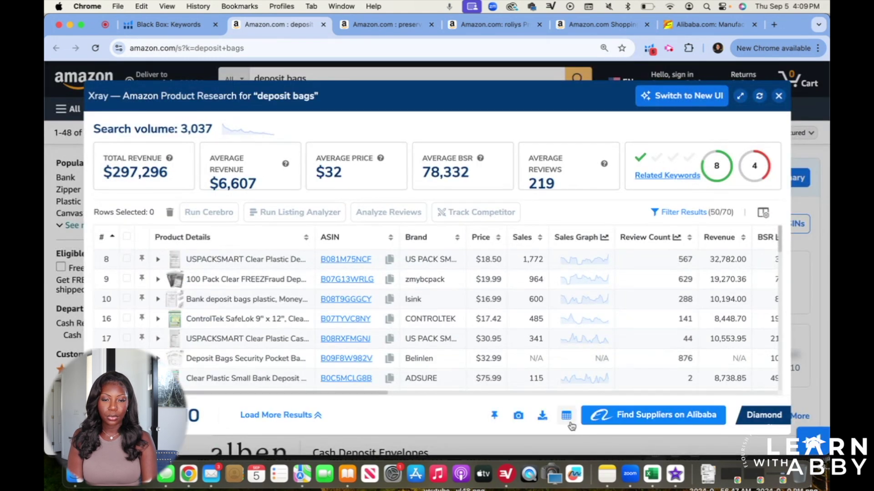
Sort the Xray products by revenue from highest to lowest and preview the top sellers, from Joyberg money bags to BankSupplies cash strap bags.
{"action": "left_click", "coordinate": [715, 237]}
{"action": "left_click", "coordinate": [714, 237]}
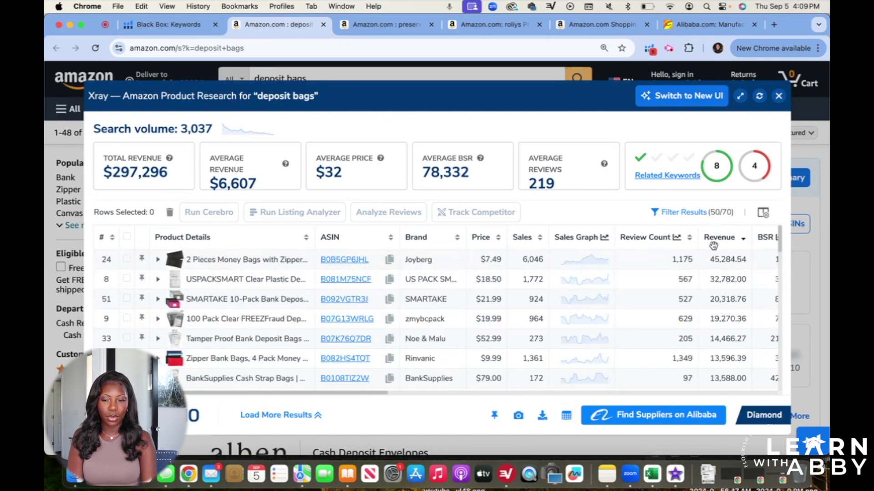
{"action": "mouse_move", "coordinate": [356, 263]}
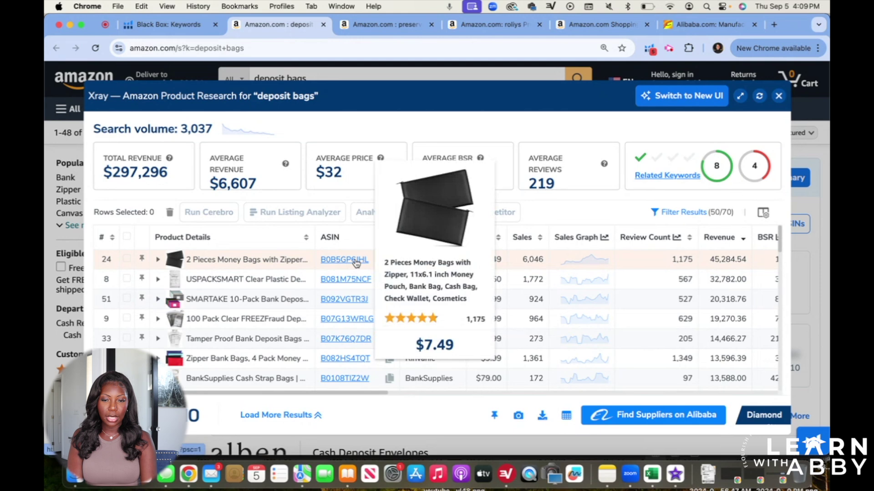
{"action": "mouse_move", "coordinate": [348, 279]}
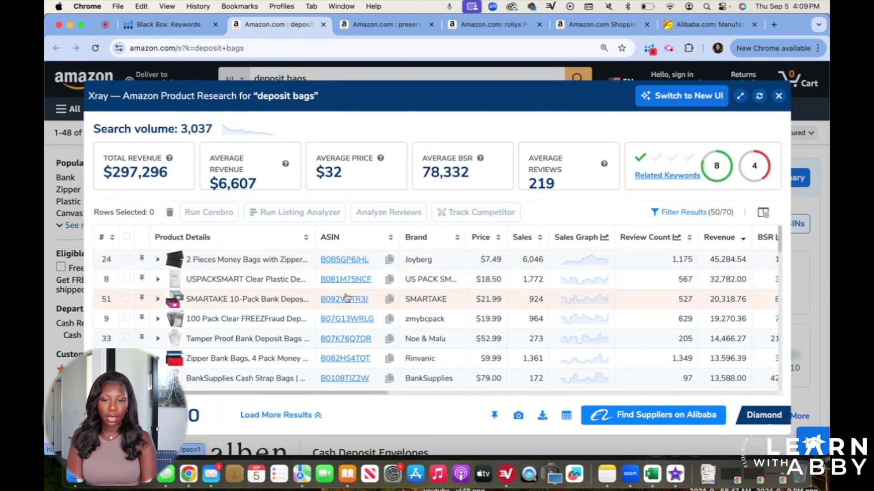
{"action": "mouse_move", "coordinate": [343, 304]}
{"action": "mouse_move", "coordinate": [355, 381]}
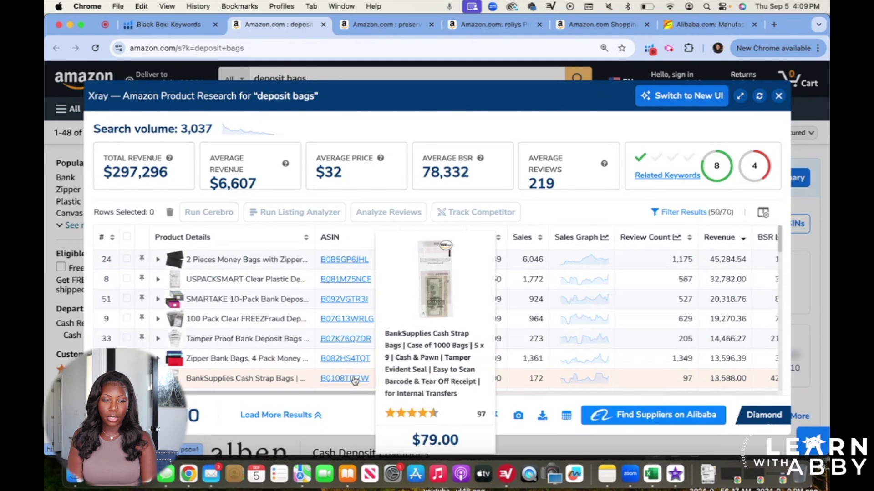